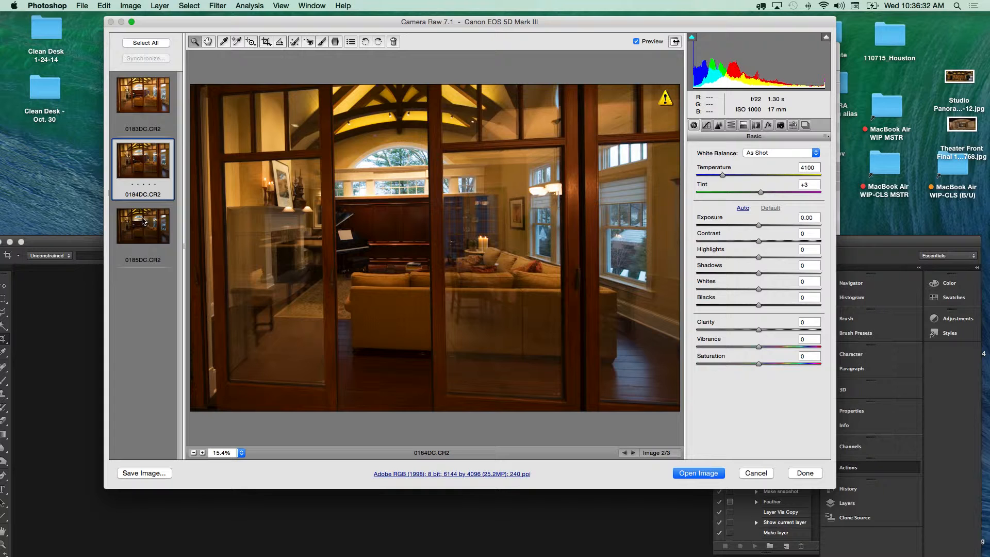
Look through the three raw photos and set the exposure of 0183DC.CR2 to +1.35.
left_click(145, 219)
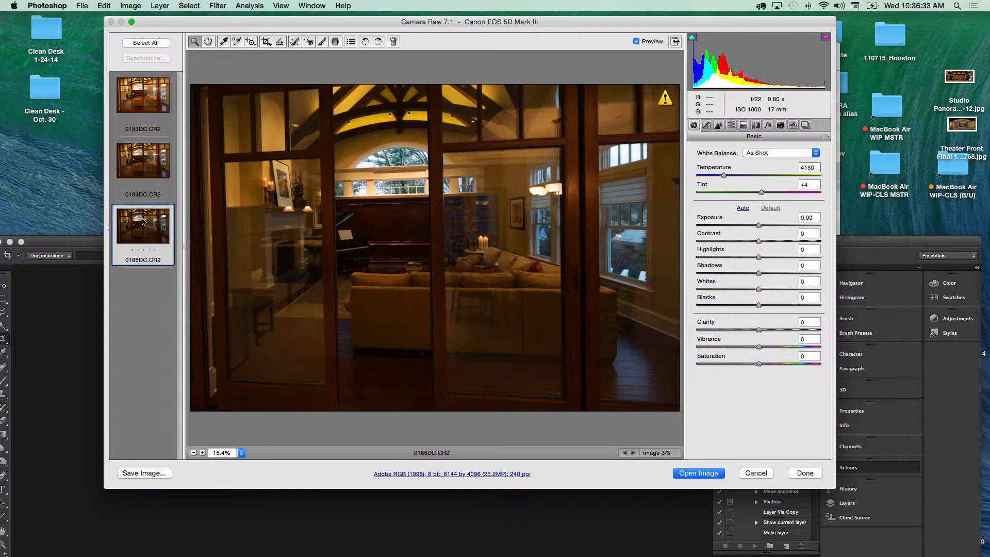
left_click(152, 166)
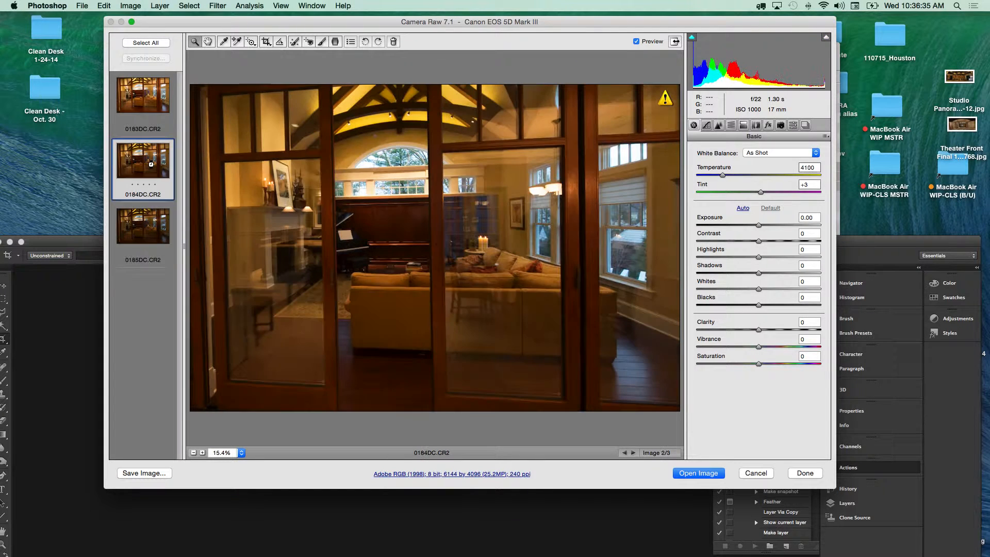
left_click(156, 101)
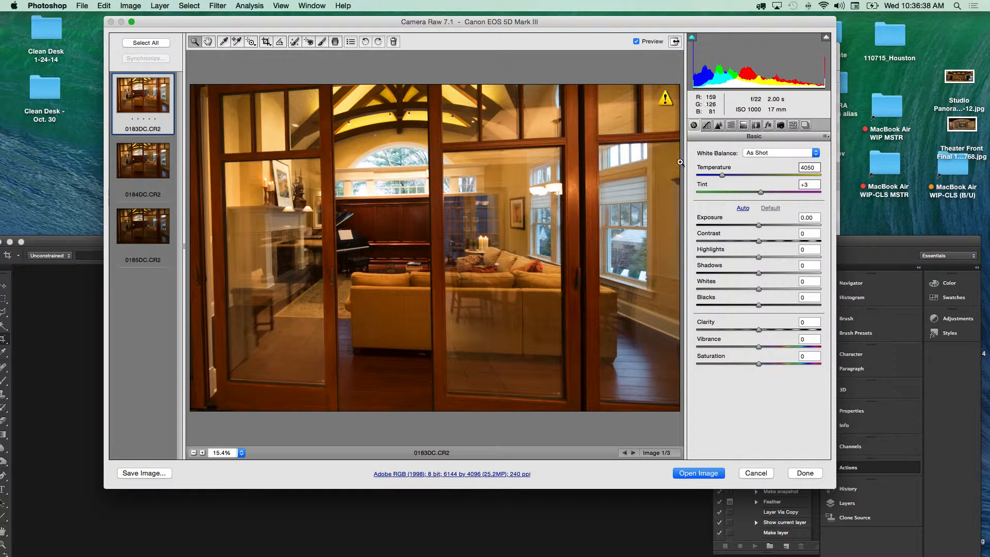
left_click(759, 226)
mouse_move(759, 226)
left_mouse_down()
mouse_move(797, 224)
mouse_move(774, 230)
left_mouse_up()
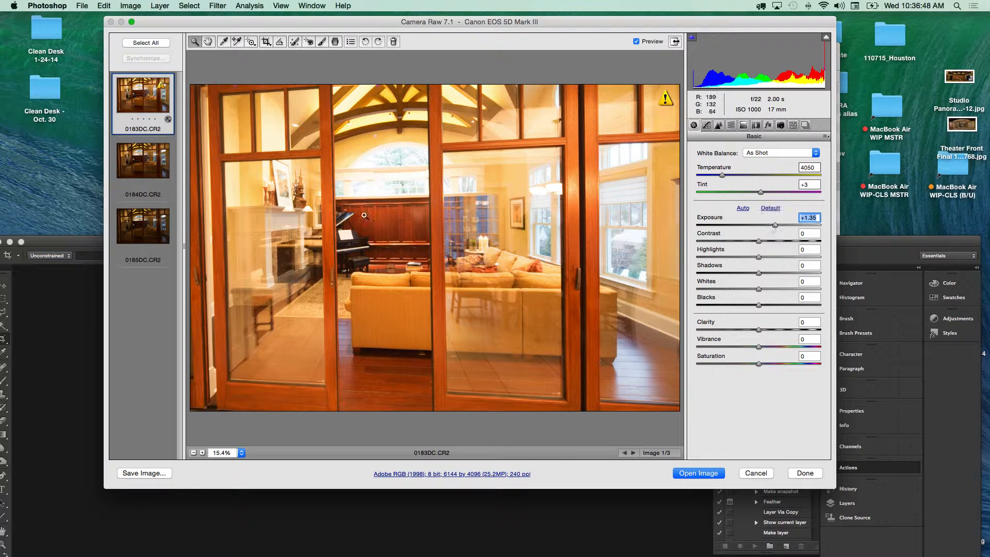
Set the exposure of 0184DC.CR2 to +0.90 and the exposure of 0185DC.CR2 to -1.50.
left_click(143, 158)
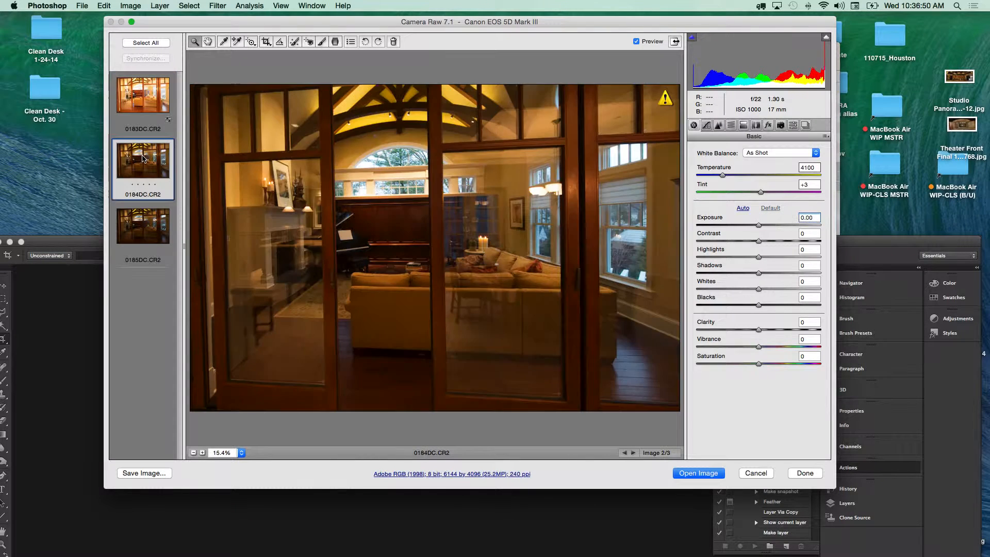
left_click(147, 220)
left_click(151, 170)
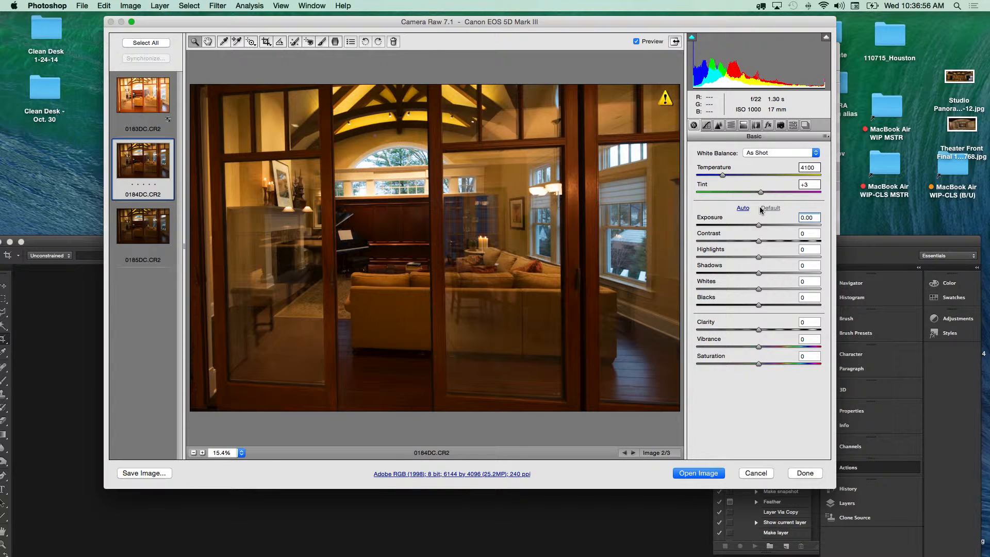
left_click_drag(758, 227, 771, 227)
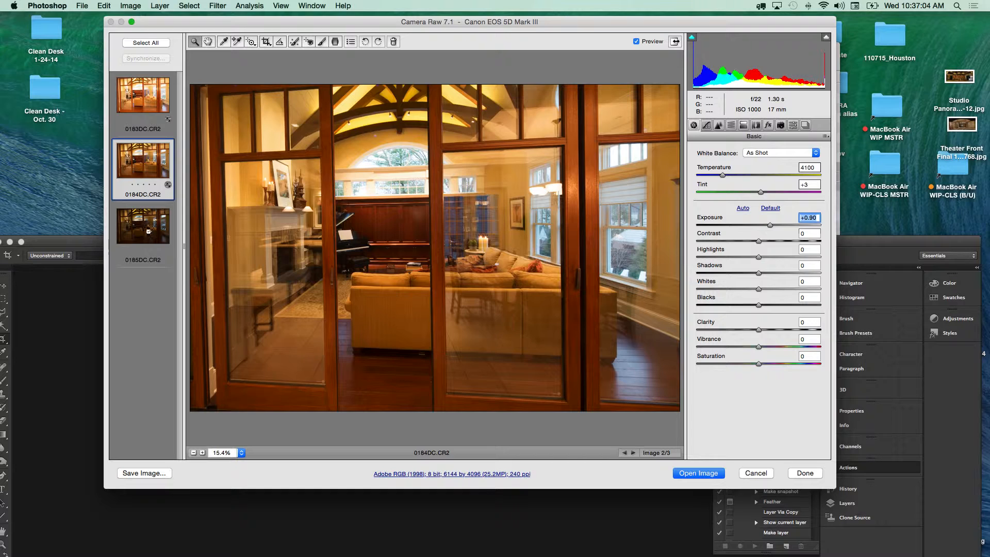
left_click(148, 231)
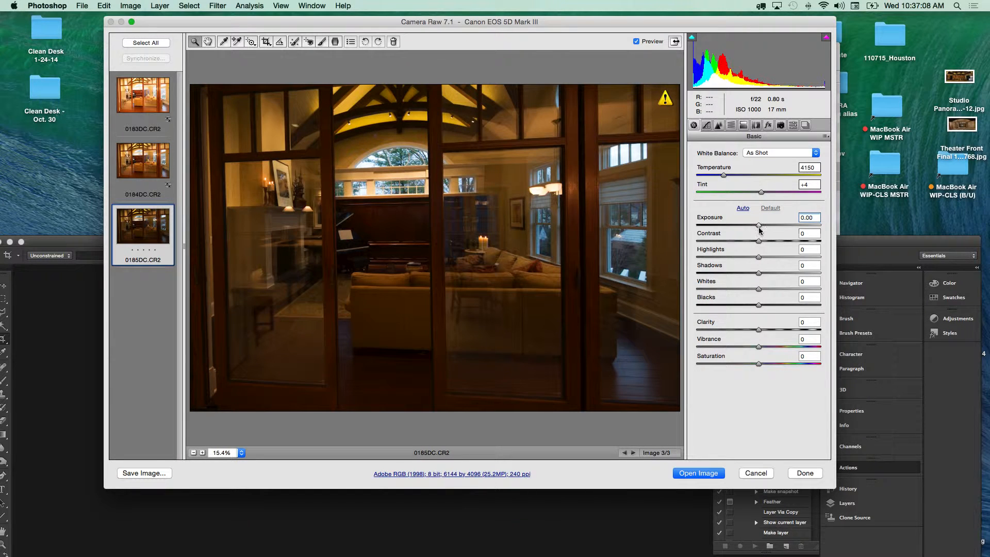
left_click_drag(759, 225, 741, 227)
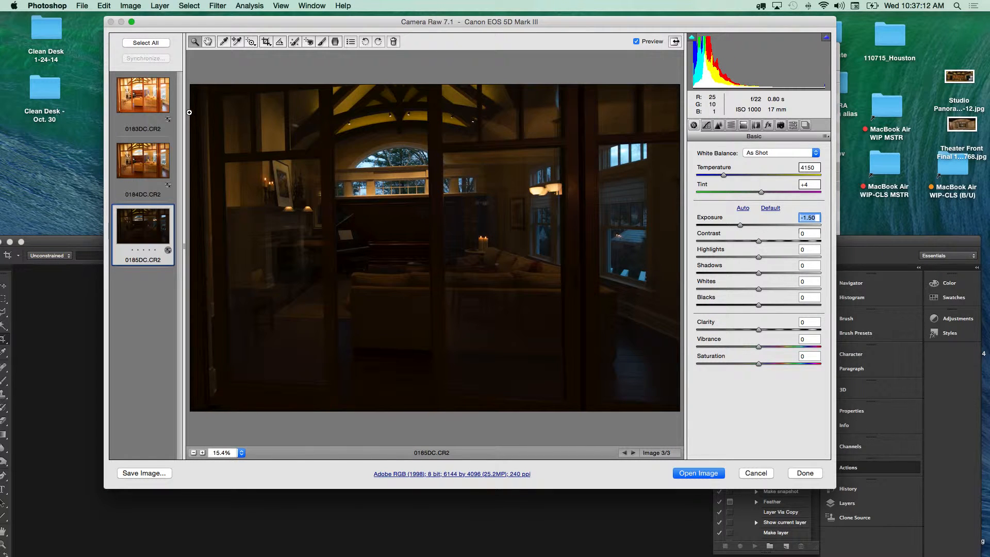
Compare the previews of 0183DC.CR2, 0184DC.CR2 and 0185DC.CR2 with their different exposures.
left_click(144, 96)
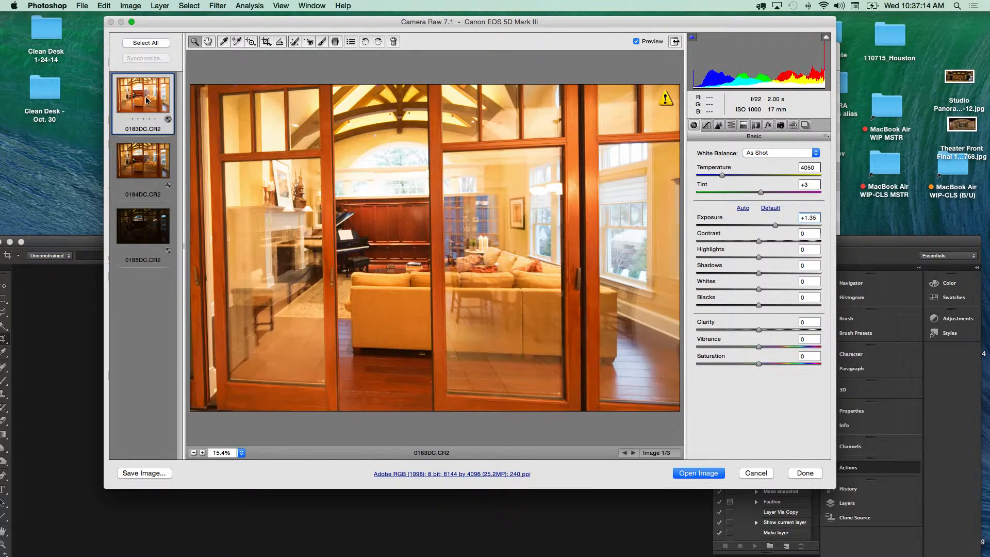
left_click(157, 163)
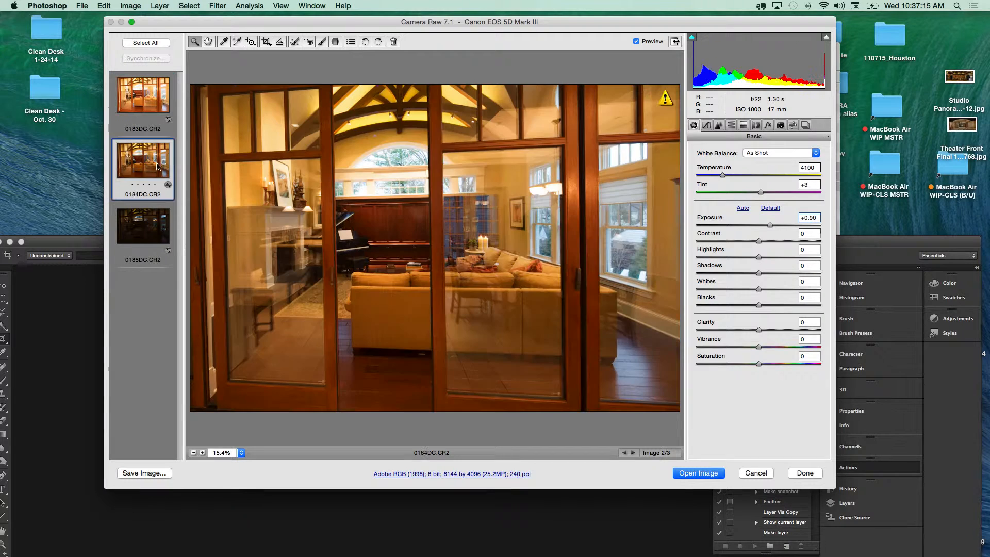
left_click(153, 229)
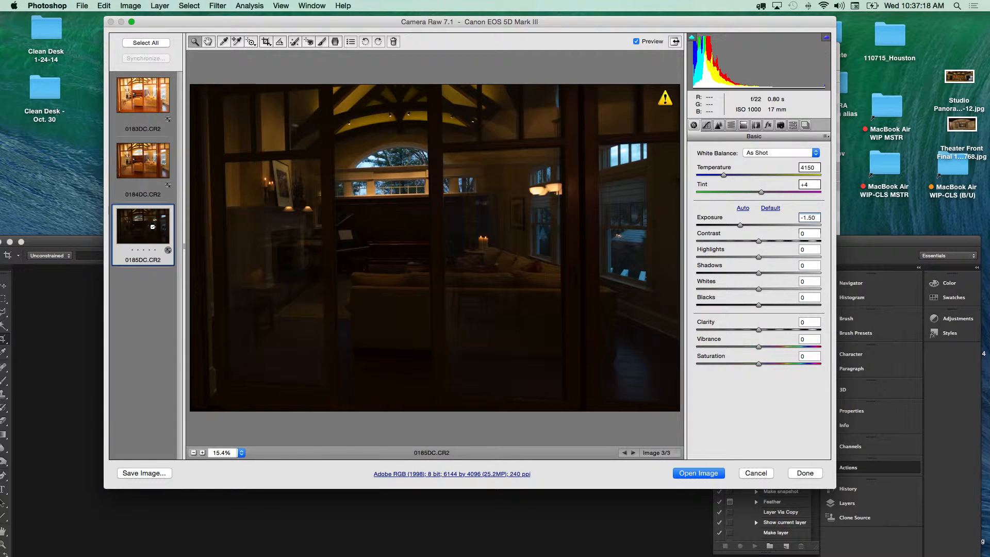
left_click(148, 166)
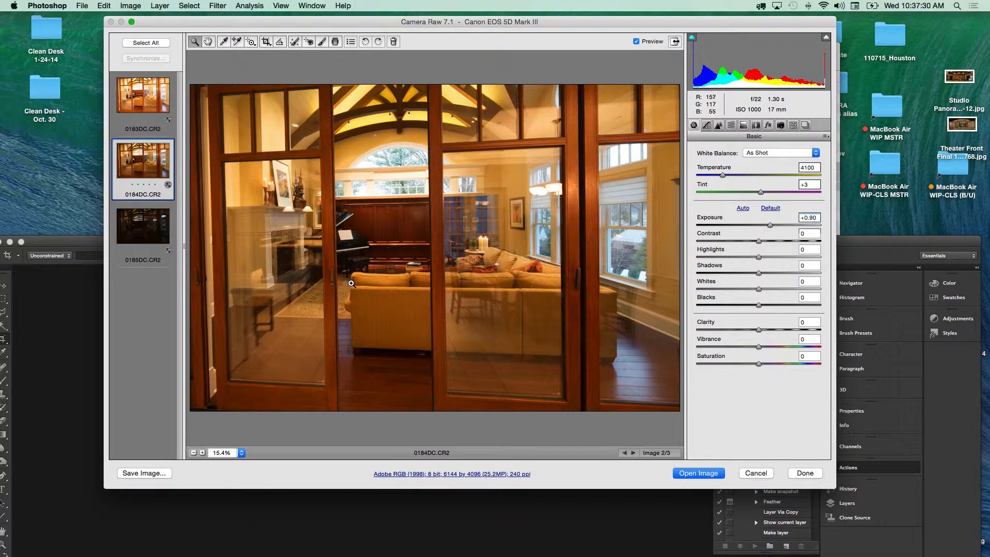
left_click(161, 105)
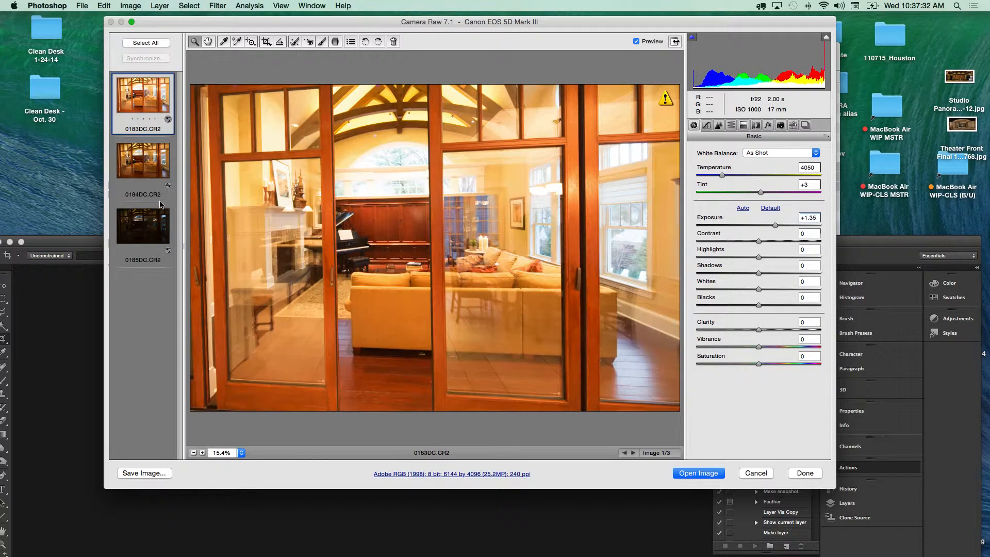
left_click(156, 218)
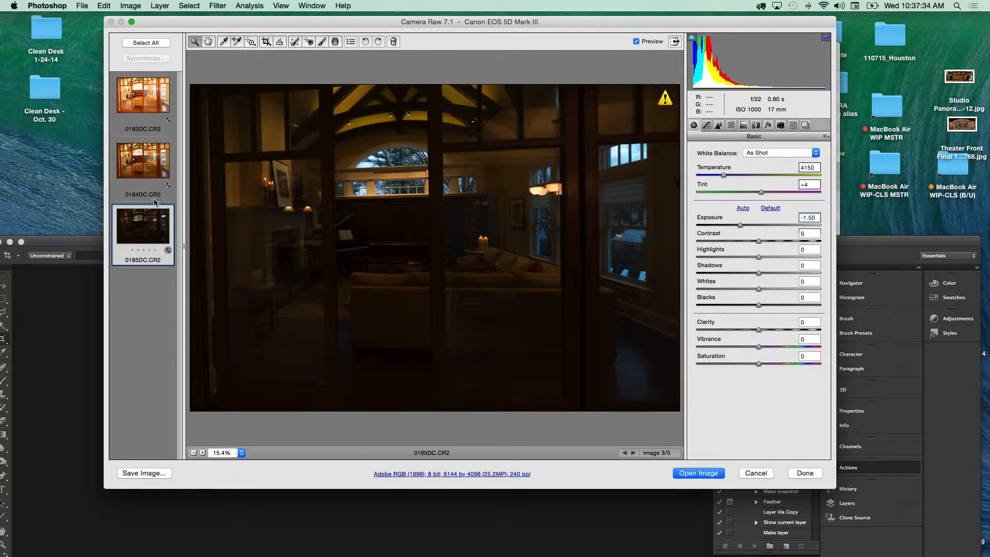
Select all three photos with 0184DC.CR2 active and sample neutral areas for white balance, settling on the piano's sheet music (temperature 3050, tint +4).
left_click(151, 165)
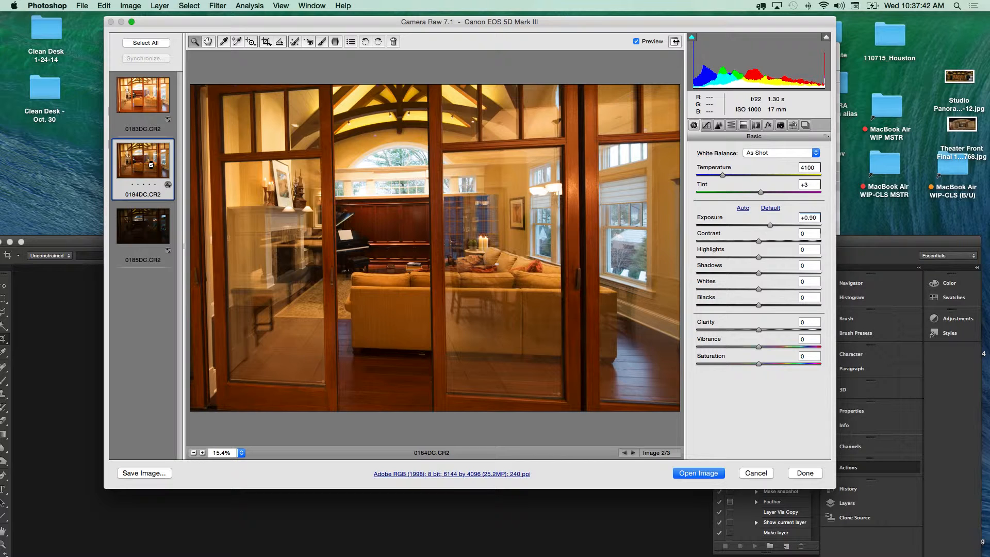
left_click(154, 42)
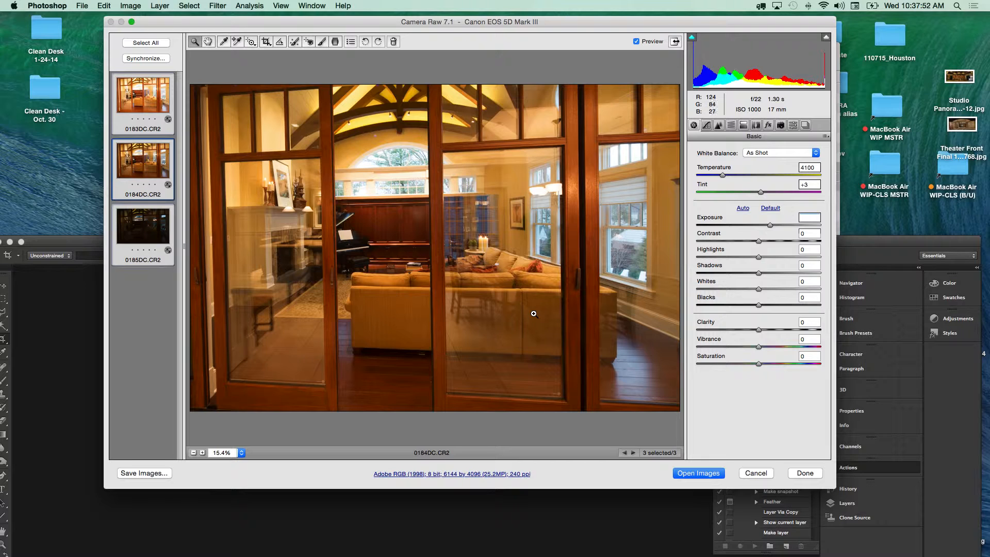
left_click(225, 42)
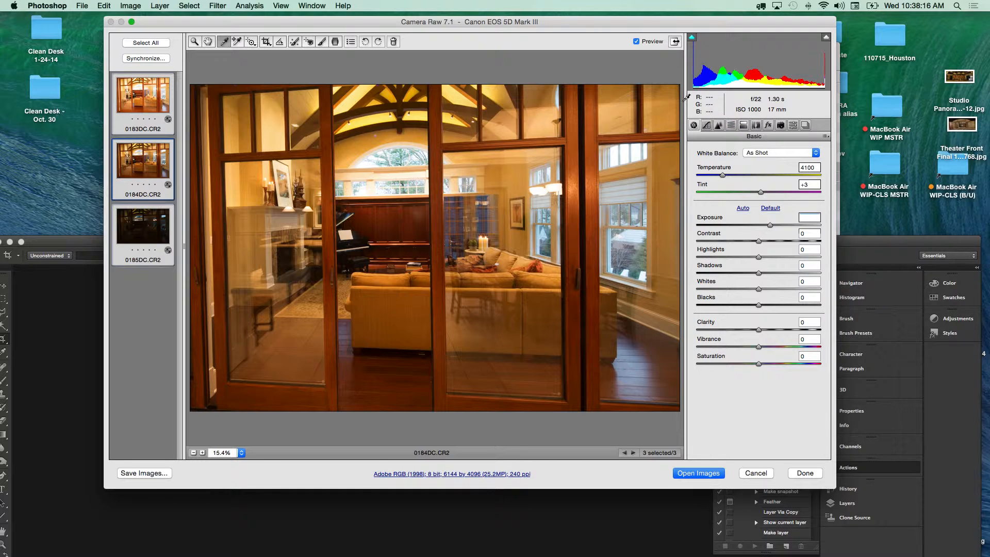
left_click(349, 234)
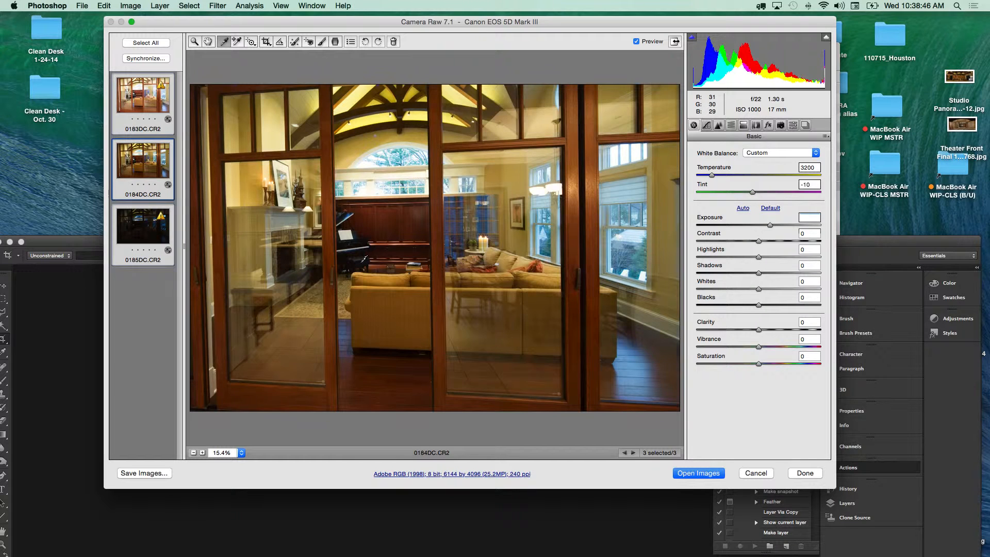
left_click(363, 259)
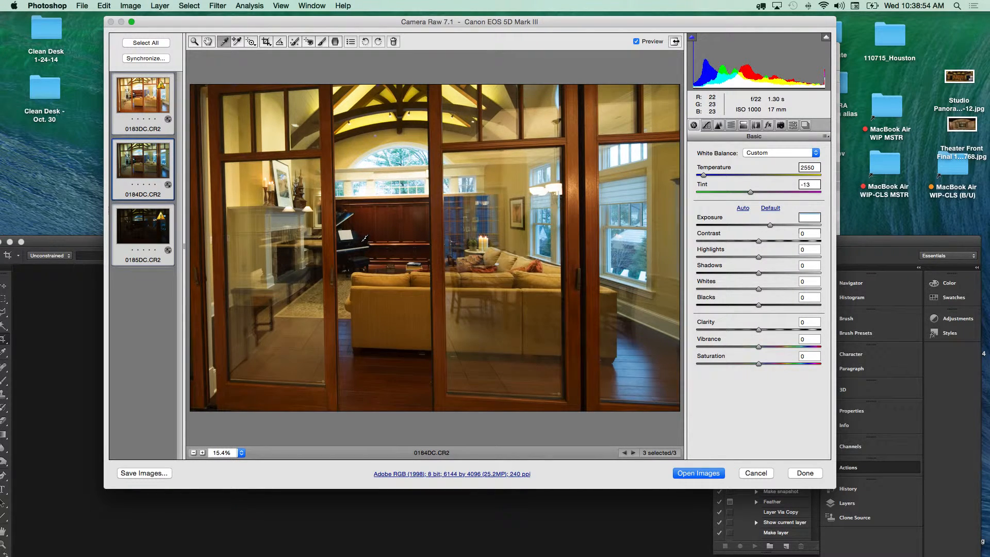
left_click(364, 238)
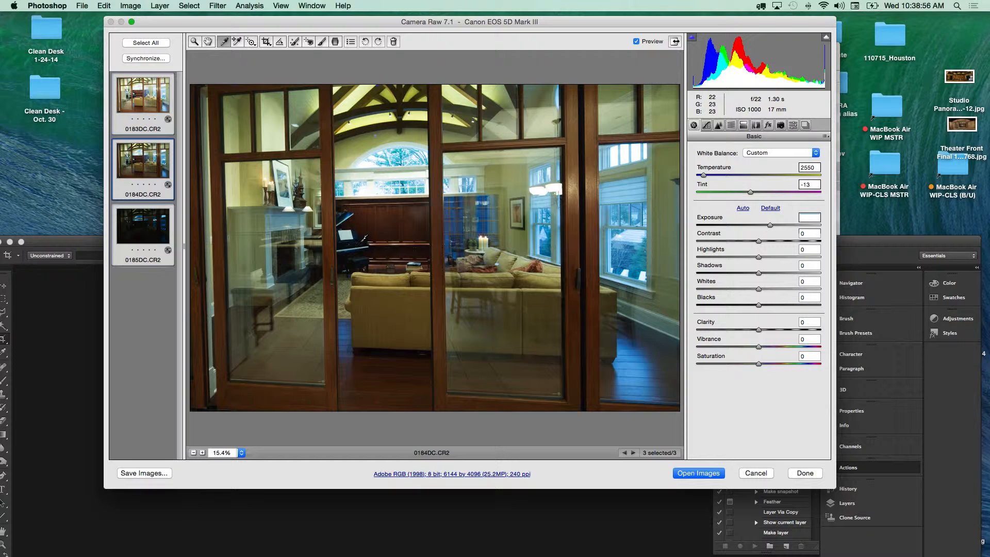
left_click(287, 198)
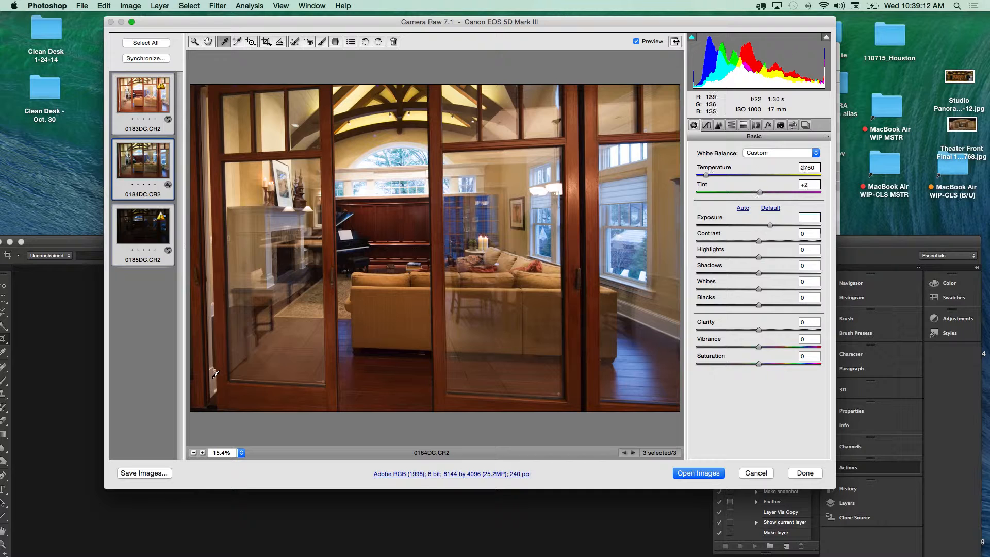
left_click(215, 374)
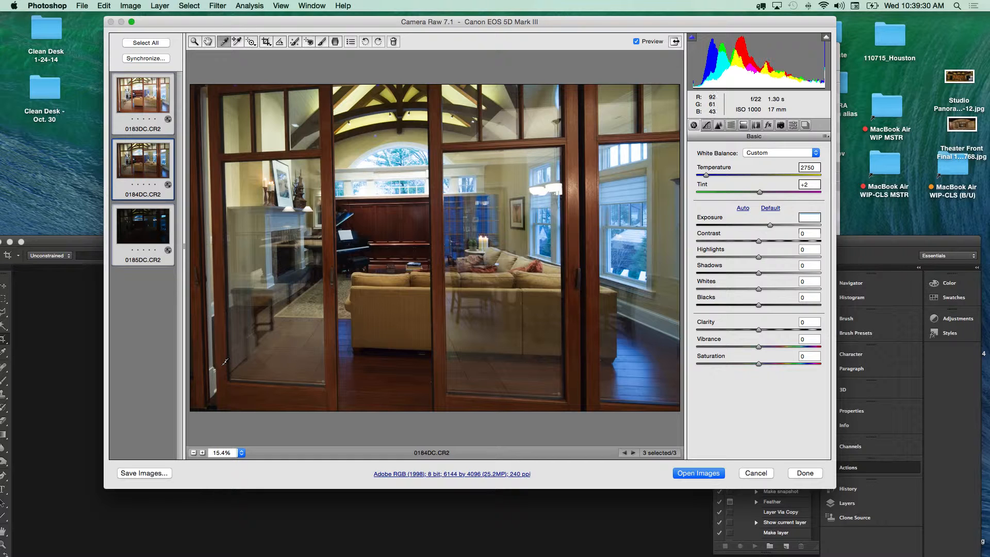
left_click(351, 233)
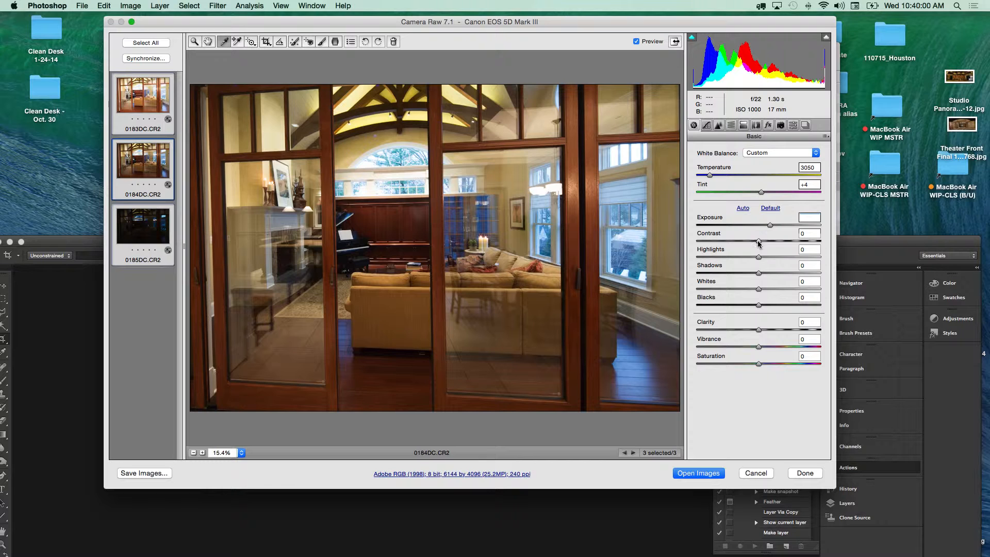
Set both the contrast and the clarity of all three photos to +28.
left_click_drag(757, 240, 775, 240)
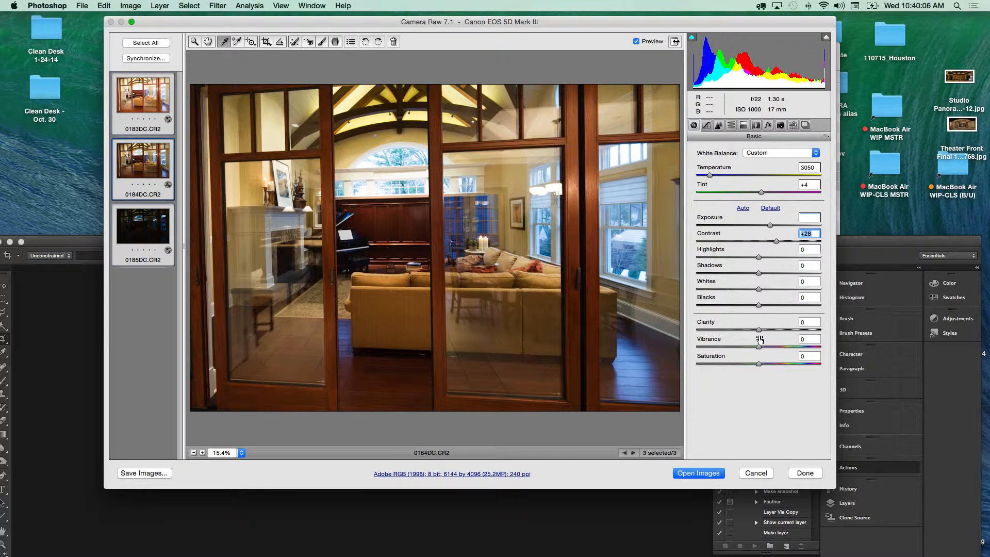
left_click_drag(759, 329, 775, 328)
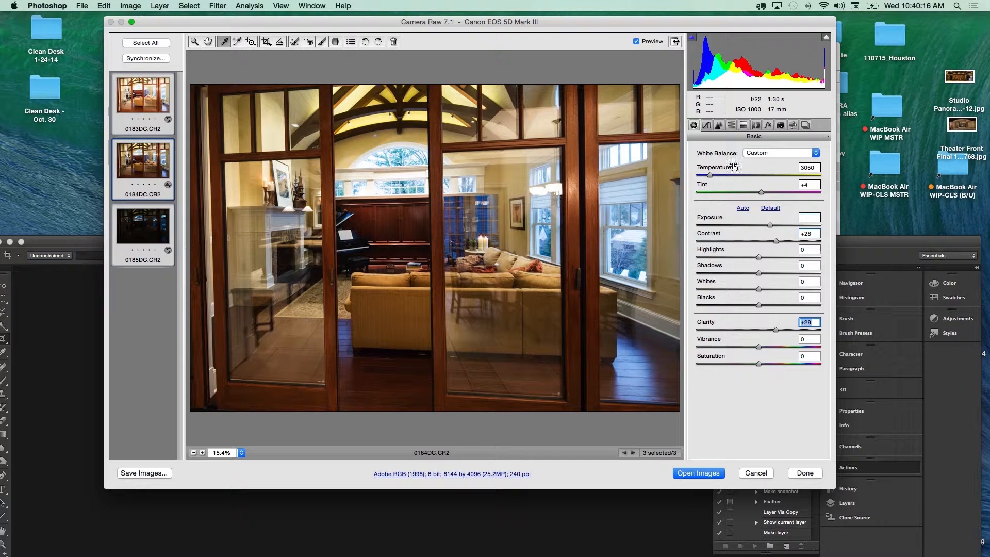
Set the sharpening of the selected photos to an amount of 45 and a radius of 1.2.
left_click(718, 125)
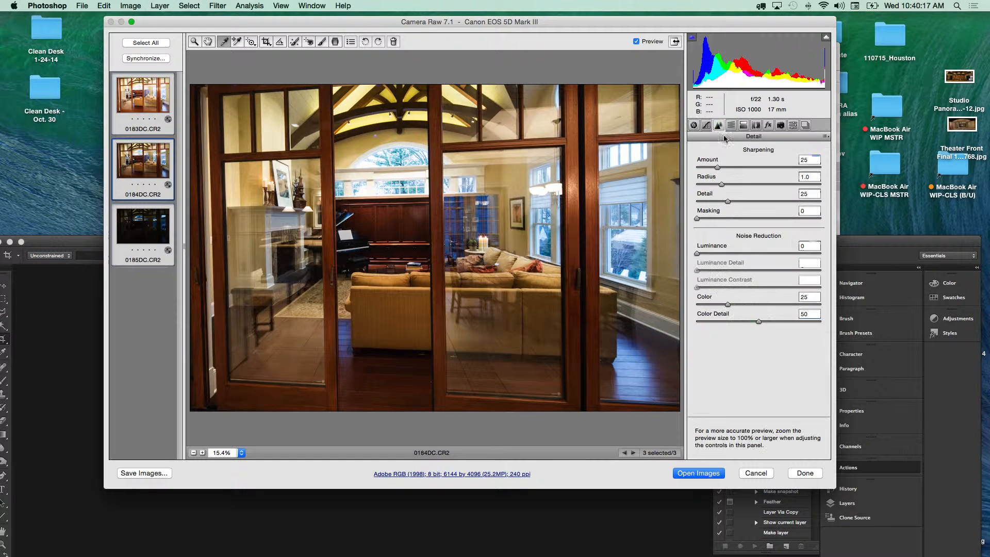
left_click(718, 168)
left_click_drag(718, 169, 734, 170)
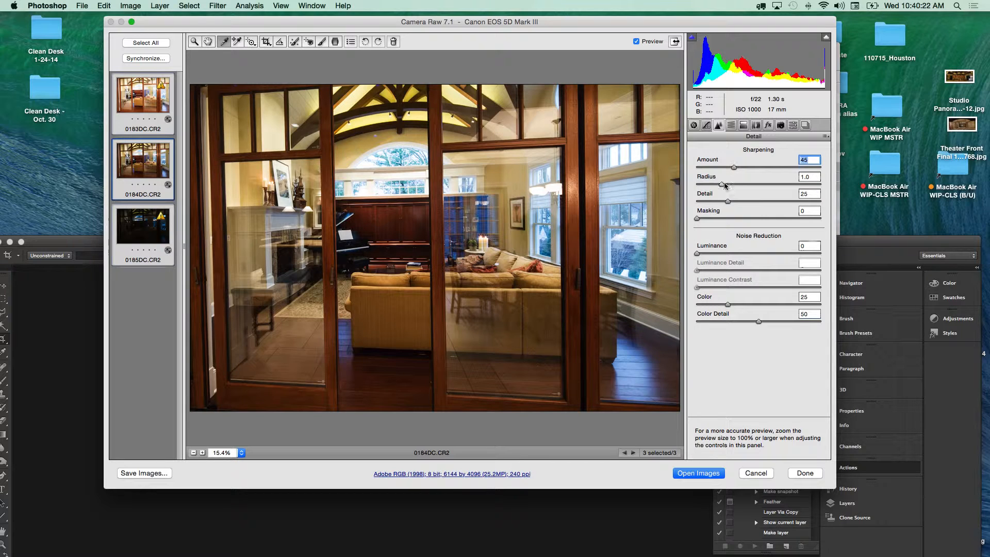
left_click(723, 184)
left_click_drag(722, 186, 732, 184)
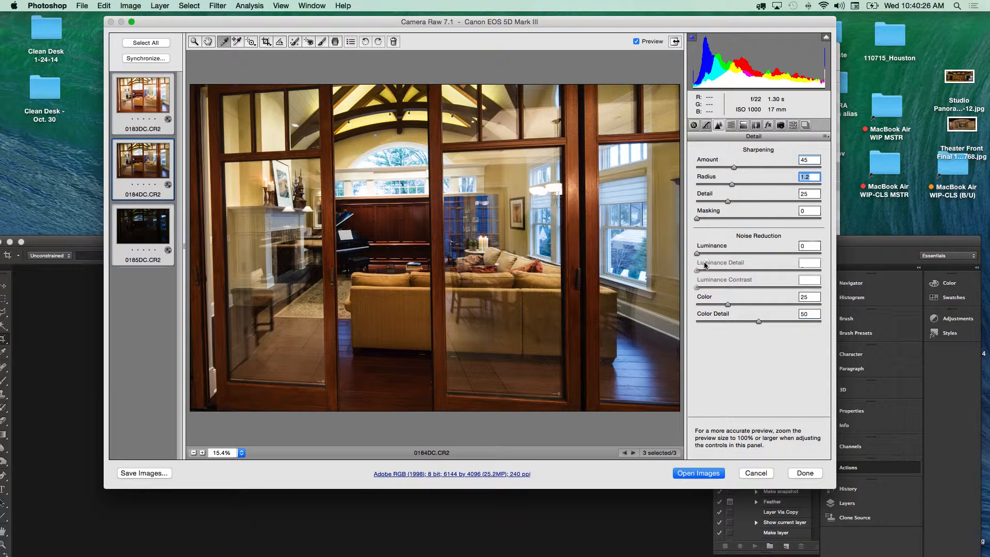
Set the luminance noise reduction to 31 and fine-tune the luminance detail around 57.
left_click_drag(697, 253, 767, 269)
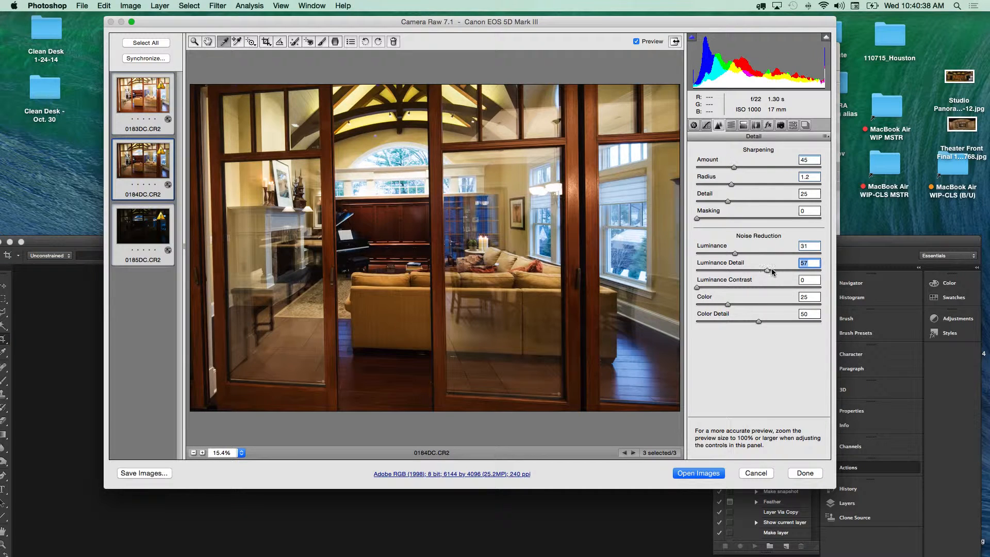
left_click(773, 270)
left_click_drag(774, 270, 772, 270)
Set the exposure of all three photos to +1.25 and compare 0183DC.CR2 with 0185DC.CR2.
left_click(694, 125)
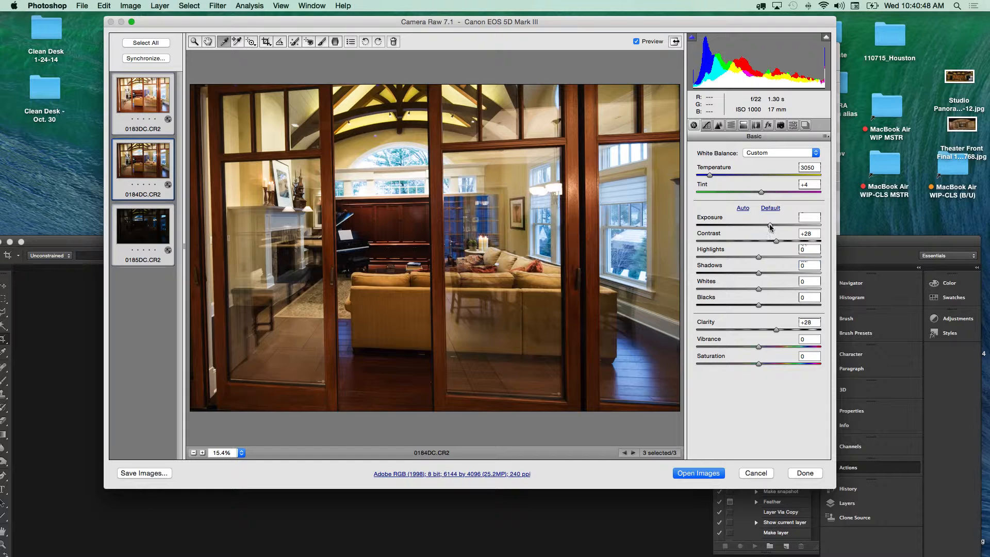
left_click_drag(770, 225, 775, 227)
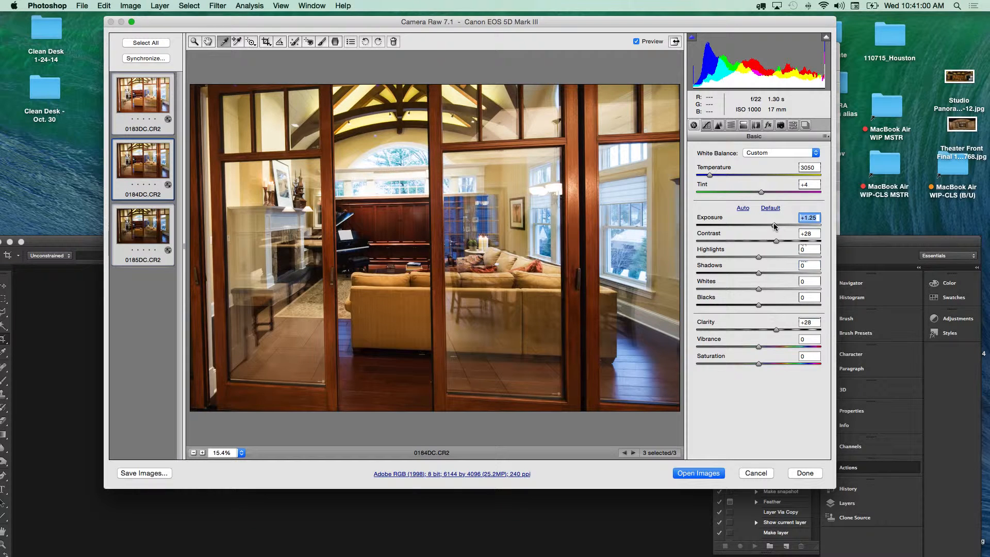
left_click(169, 131)
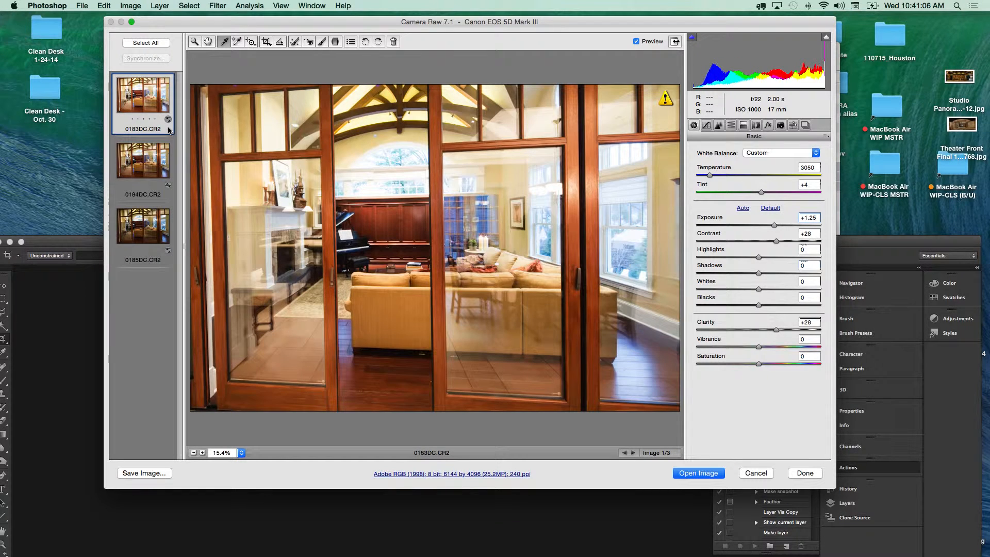
left_click(168, 217)
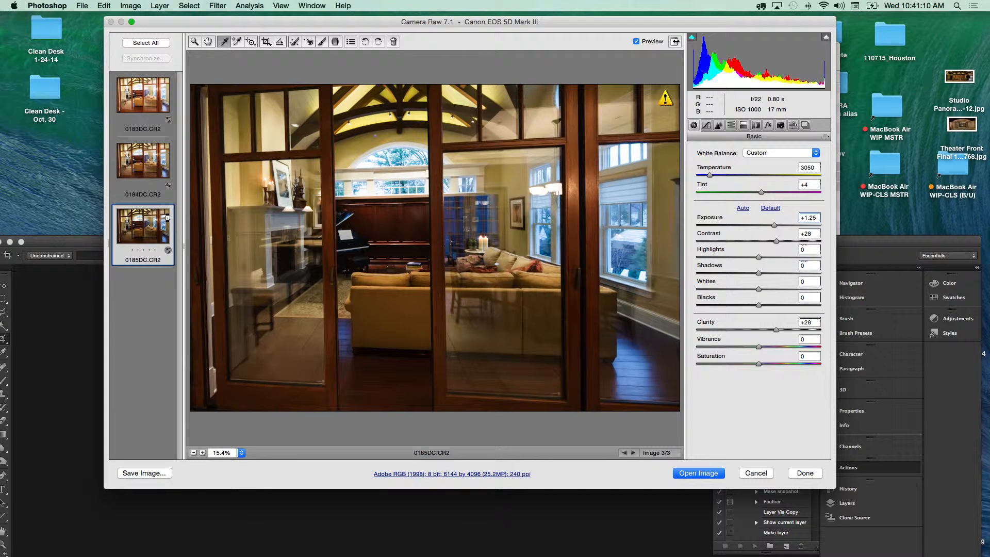
left_click(163, 103)
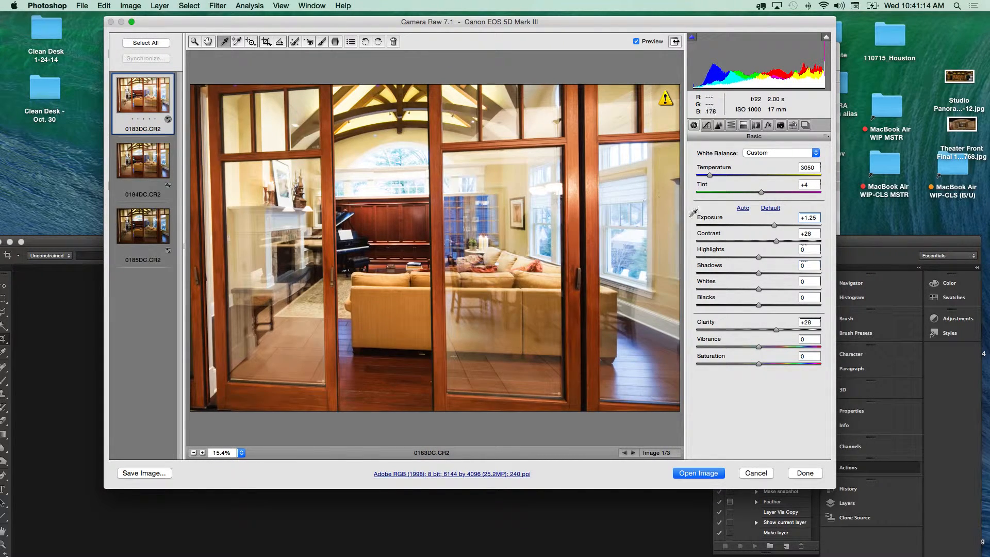
Set the exposure of 0183DC.CR2 to +1.85 and of 0185DC.CR2 to -0.70, and compare them with 0184DC.CR2.
left_click_drag(775, 224, 781, 225)
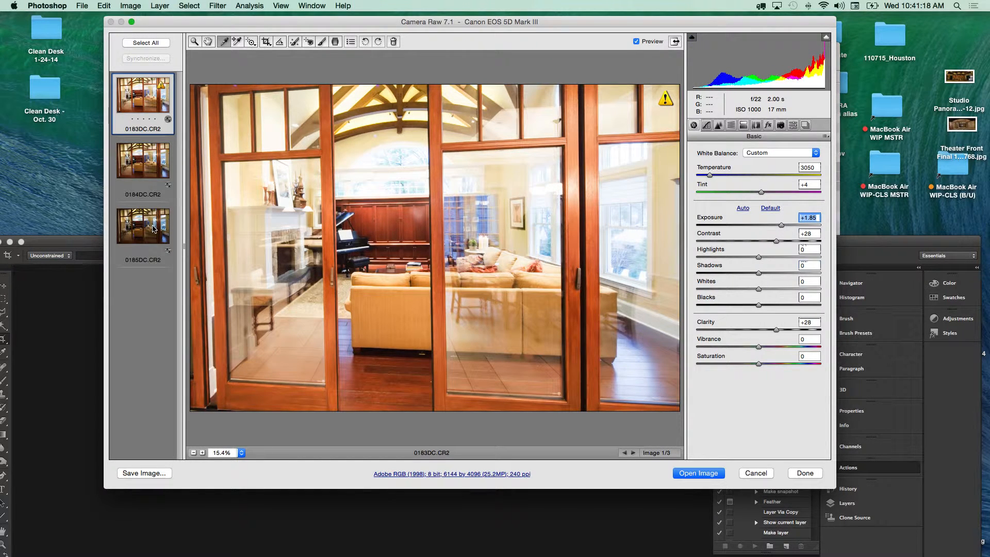
left_click(142, 226)
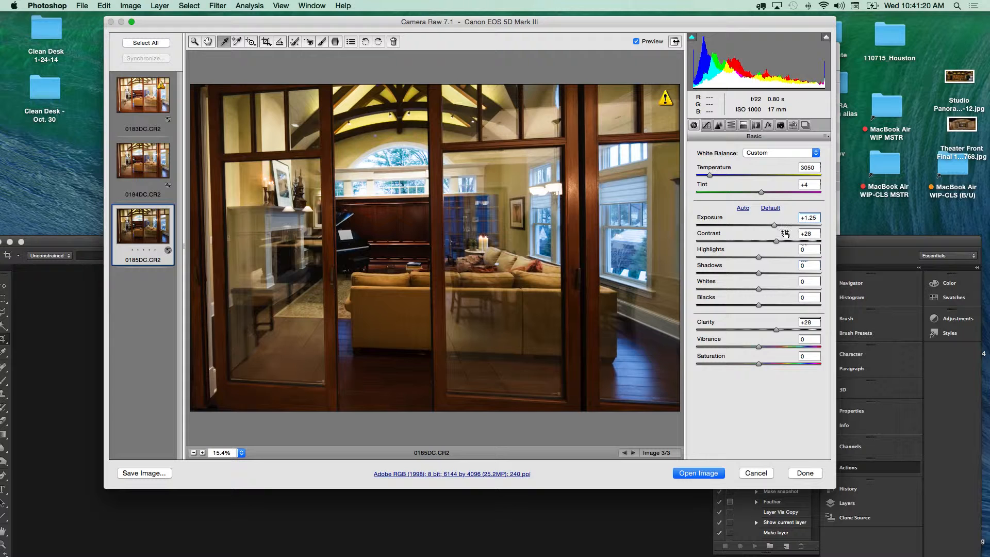
left_click_drag(775, 224, 766, 224)
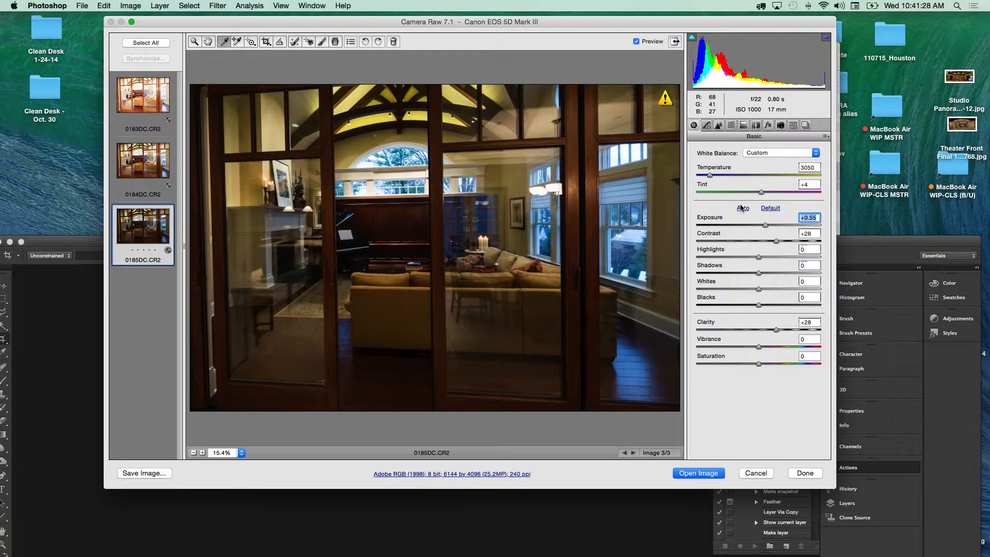
left_click_drag(764, 225, 749, 225)
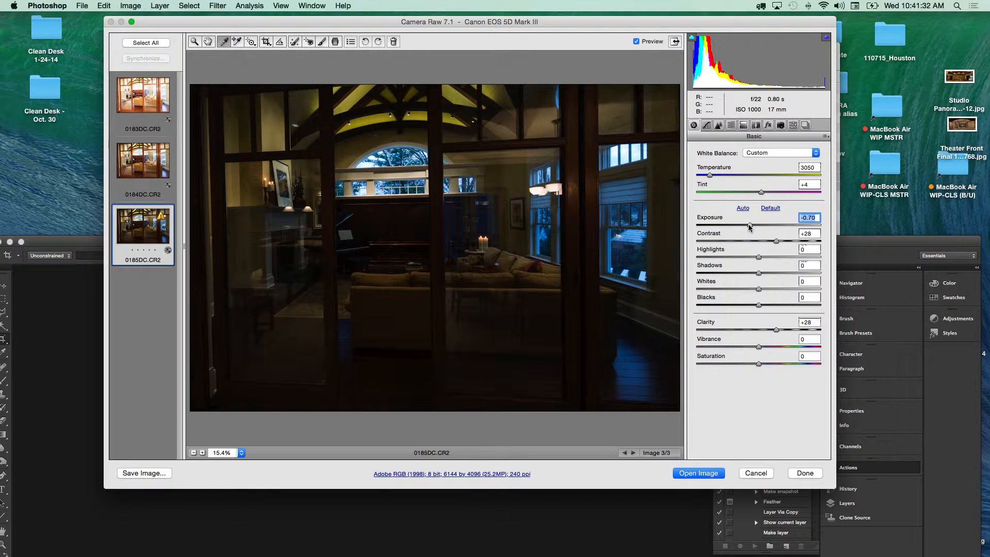
left_click(158, 98)
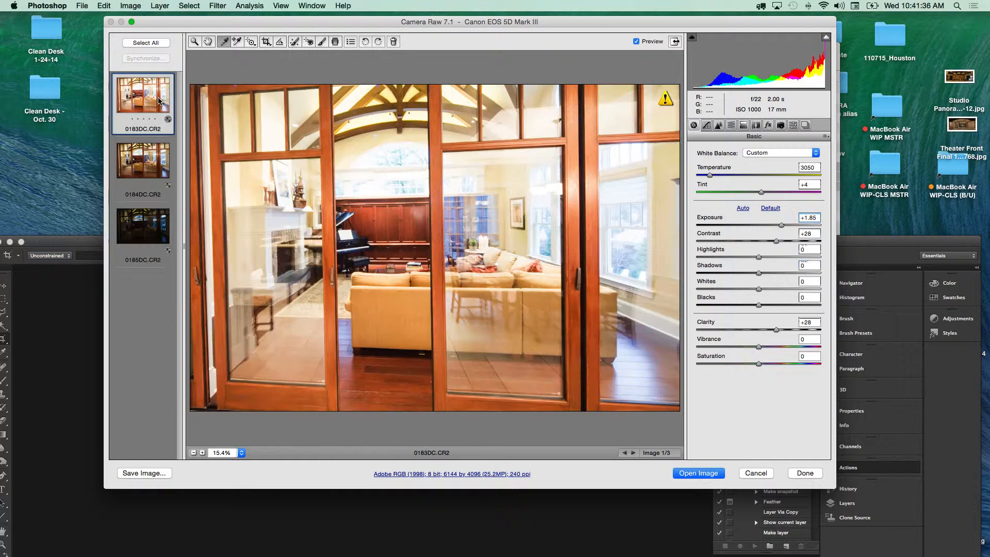
left_click(149, 154)
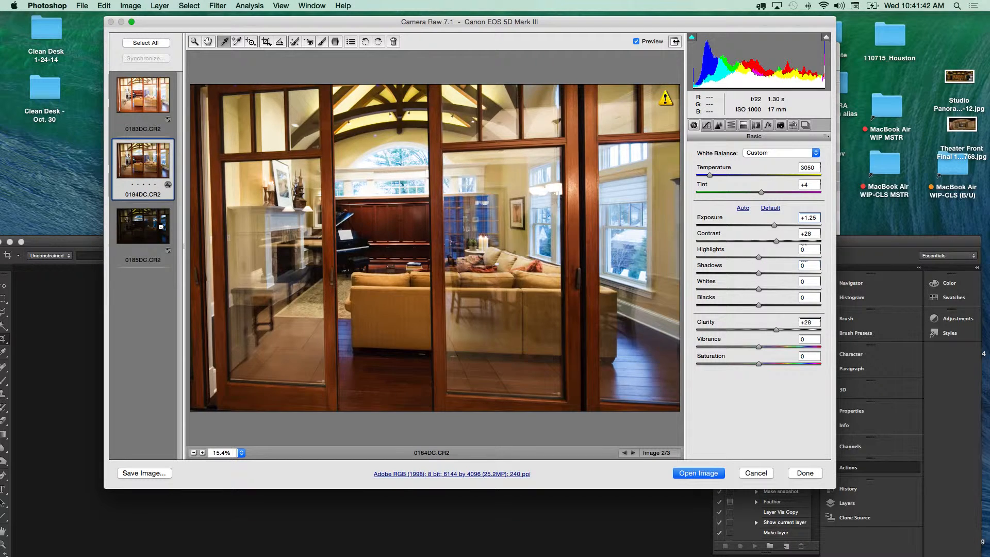
left_click(162, 229)
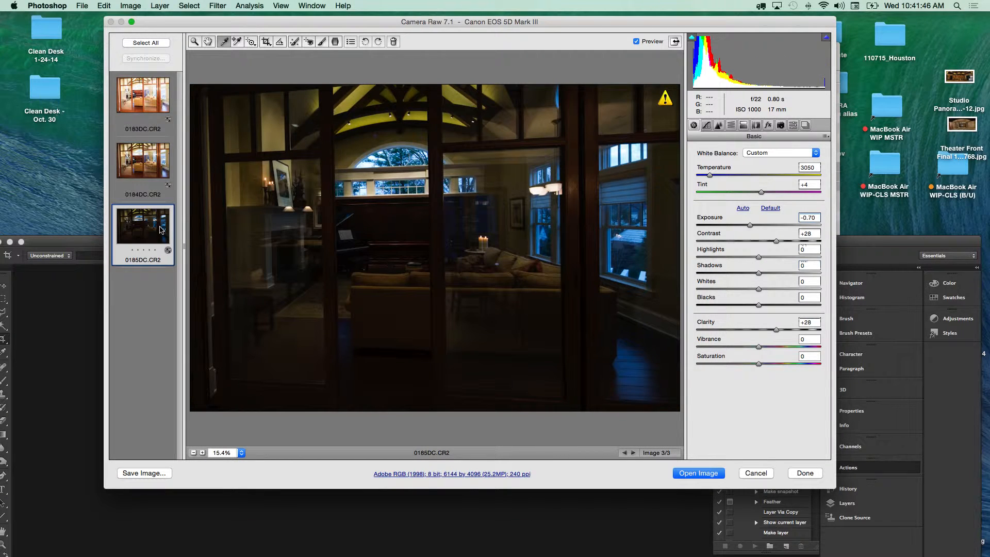
Save all Camera Raw settings of 0184DC.CR2 in the Settings folder under the name 0184DC_GreatRoom.
left_click(150, 160)
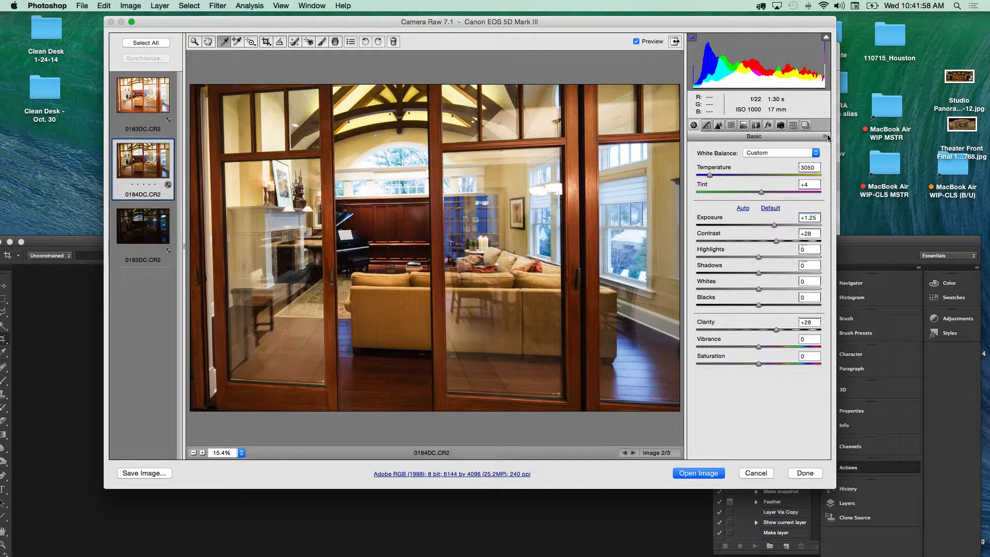
left_click(826, 138)
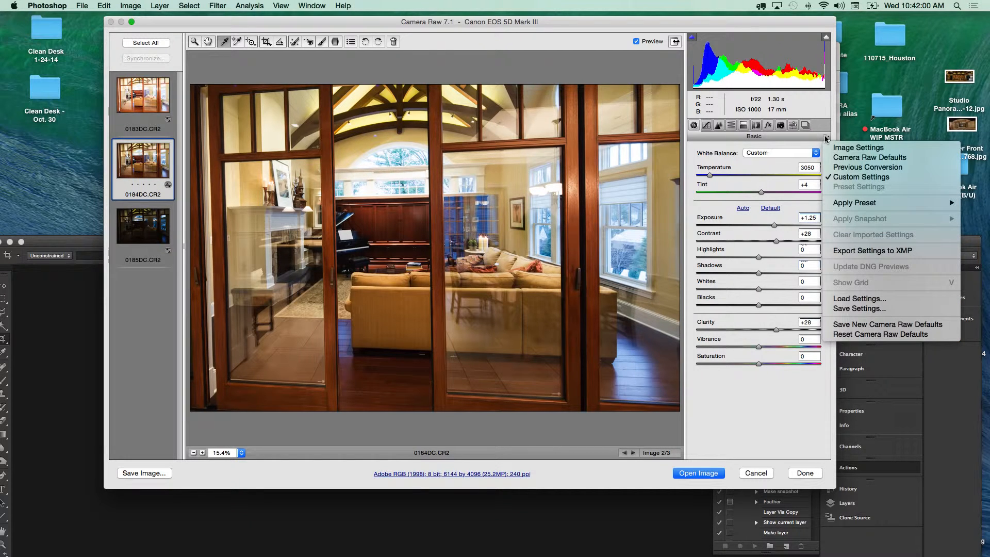
left_click(851, 308)
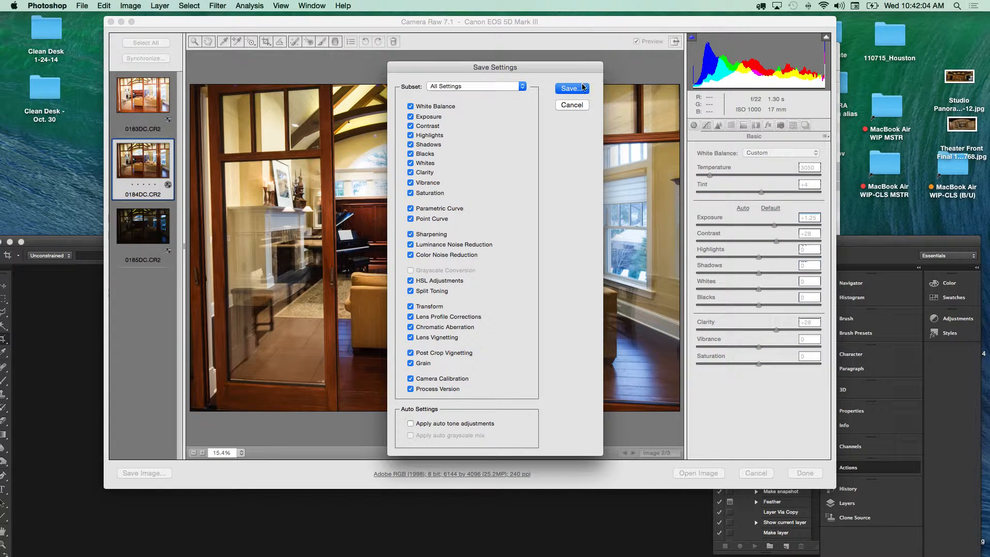
left_click(583, 88)
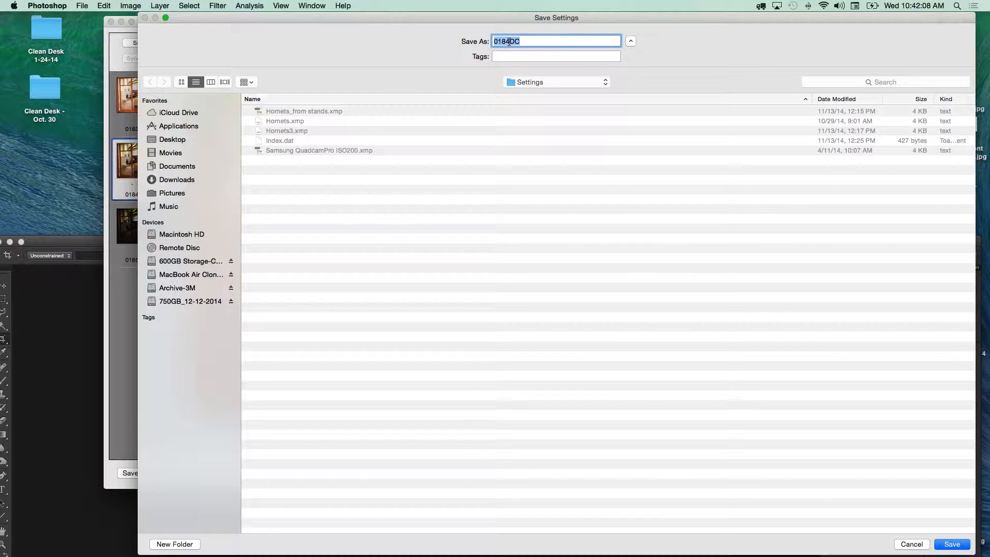
left_click(525, 42)
type("_GreatRoom")
left_click(590, 83)
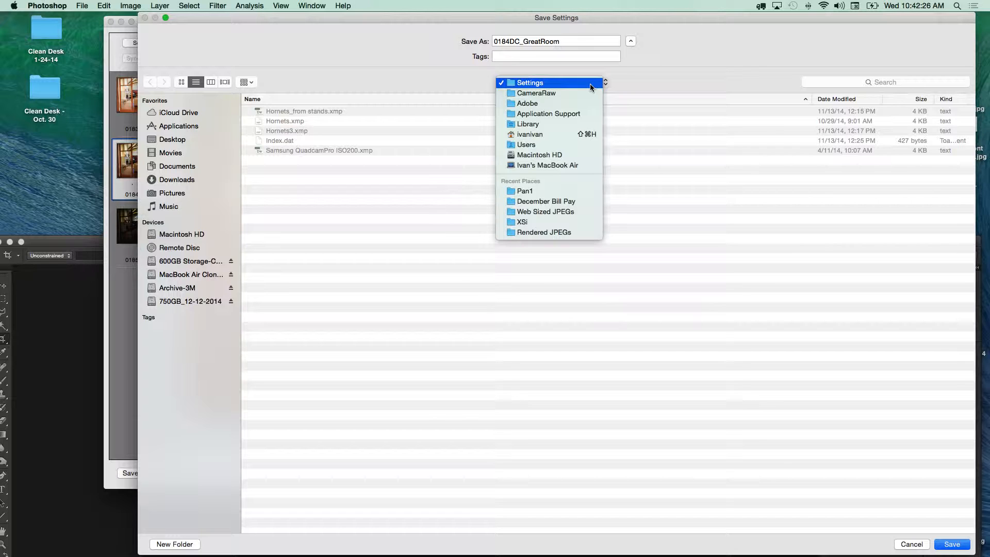
left_click(590, 84)
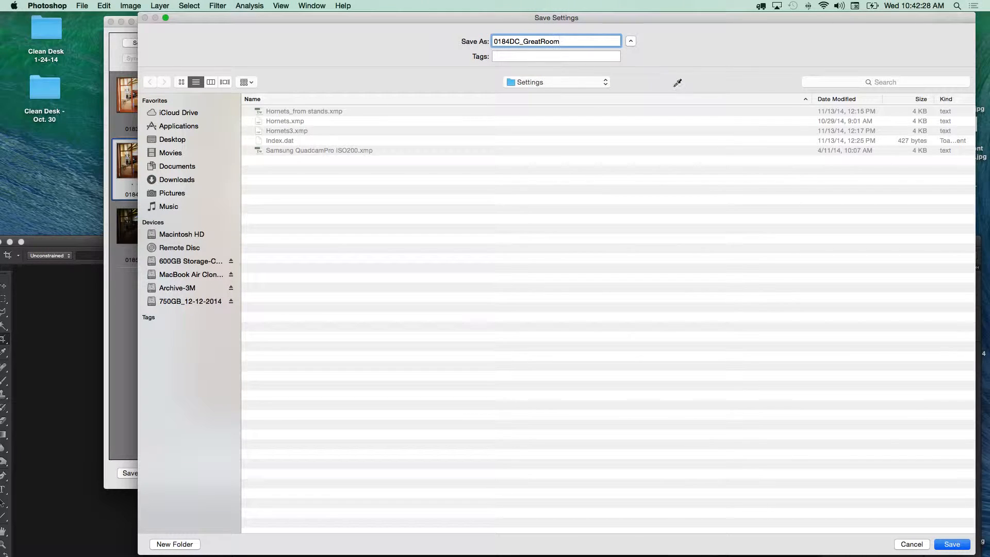
left_click(953, 545)
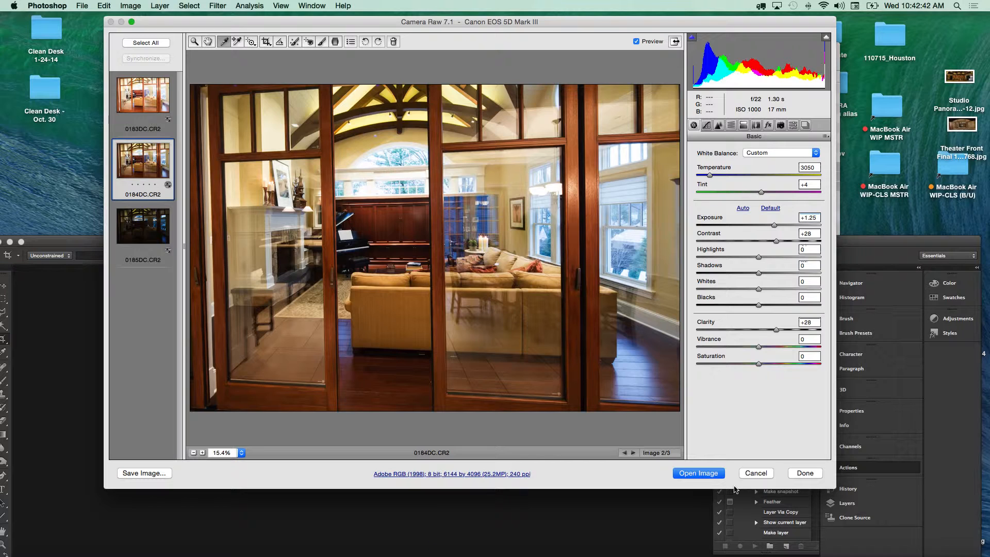
Start saving all three photos and browse for a destination to Archive-3M, Current Work (Nov-2014), 141208_CFP_DC-Studio.
left_click(134, 473)
left_click(153, 43)
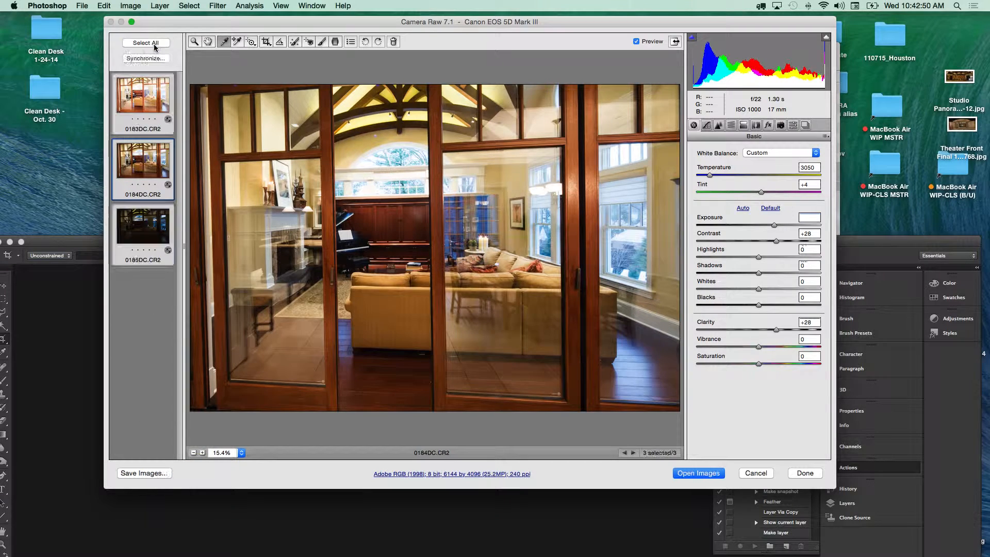
left_click(158, 473)
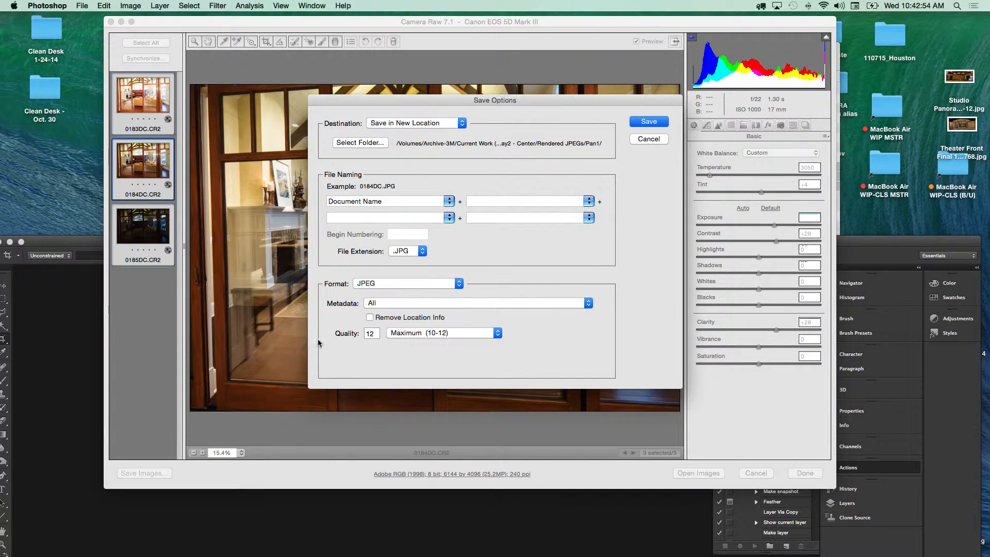
left_click(372, 144)
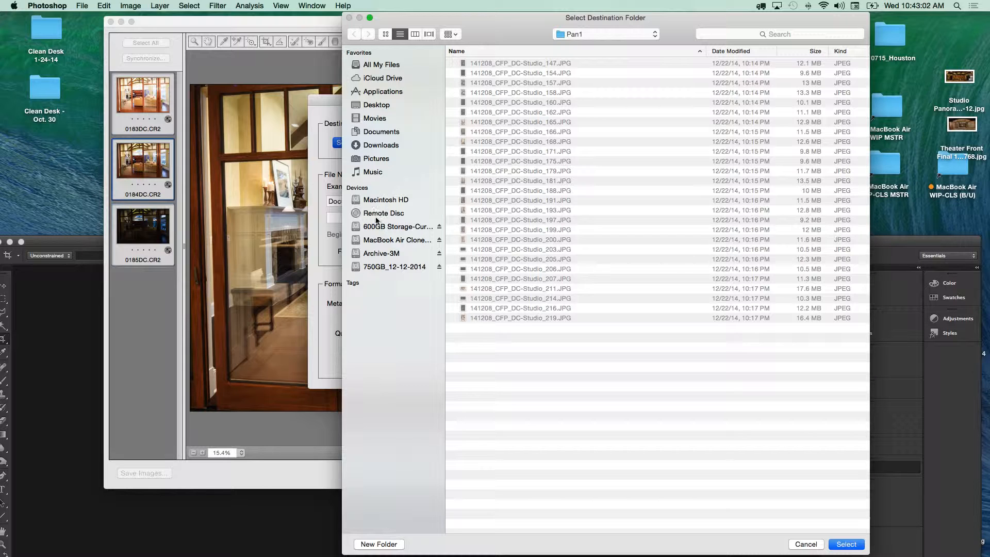
left_click(376, 254)
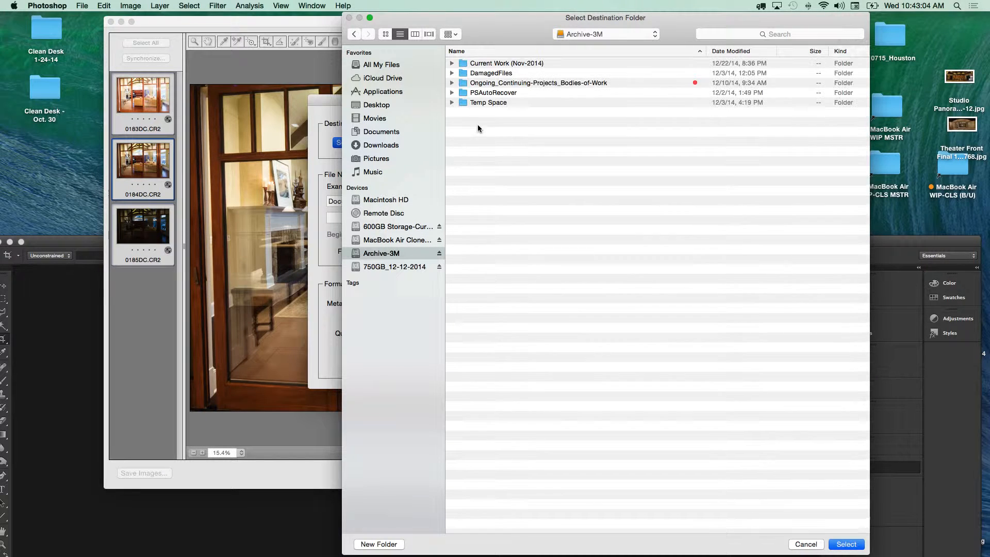
left_click(493, 64)
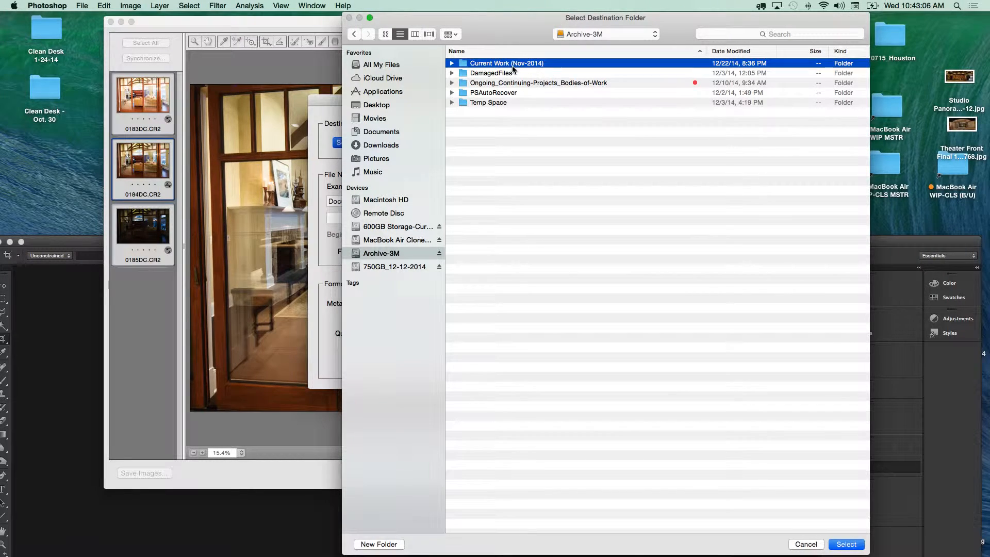
double_click(507, 66)
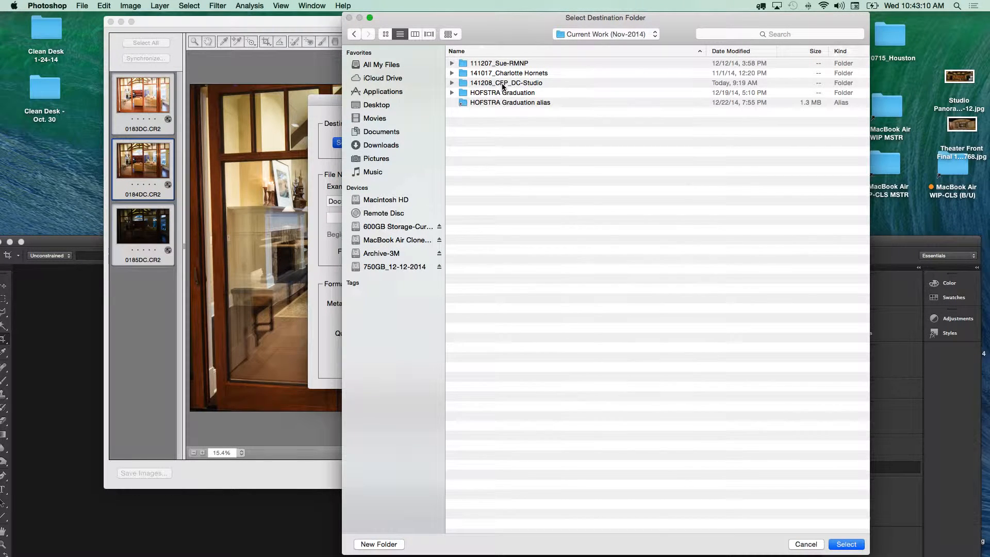
double_click(502, 82)
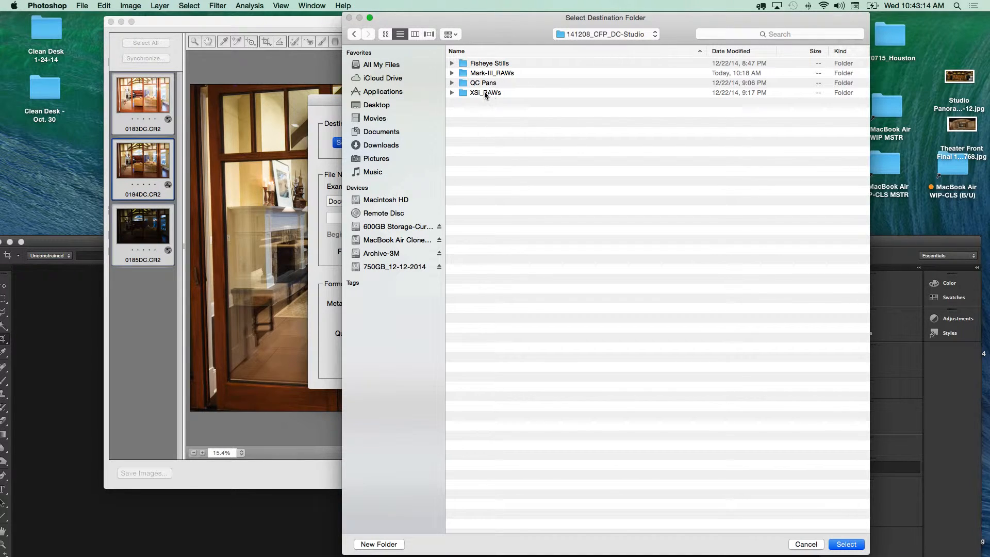
Create a folder named Rendered JPEGs inside 141208_CFP_DC-Studio and choose it as the save destination.
left_click(372, 546)
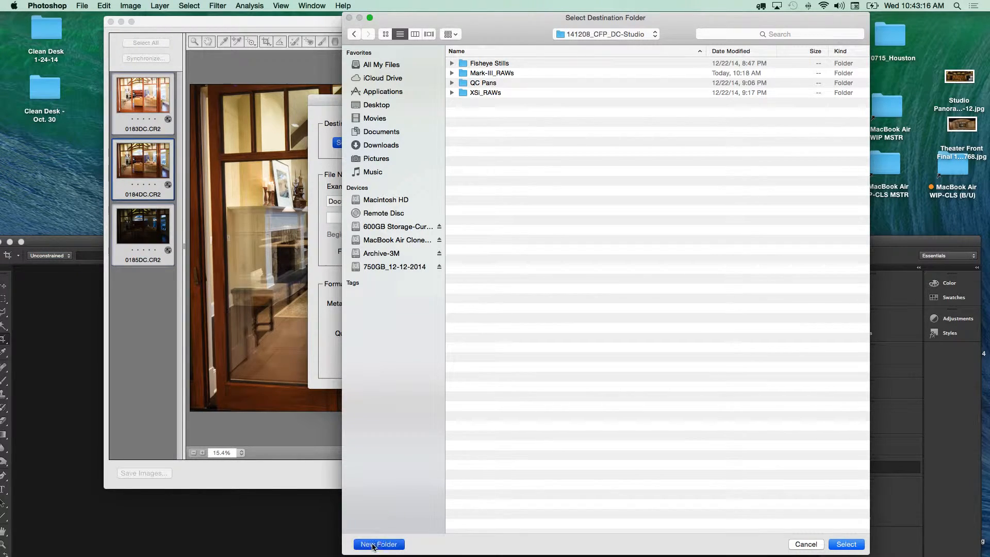
type("R")
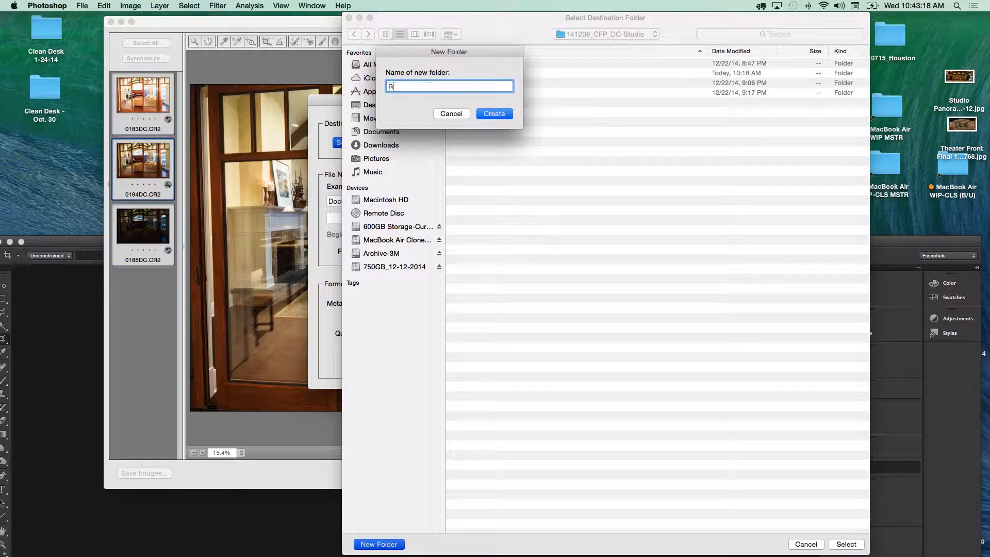
type("endered JPEGs")
left_click(495, 114)
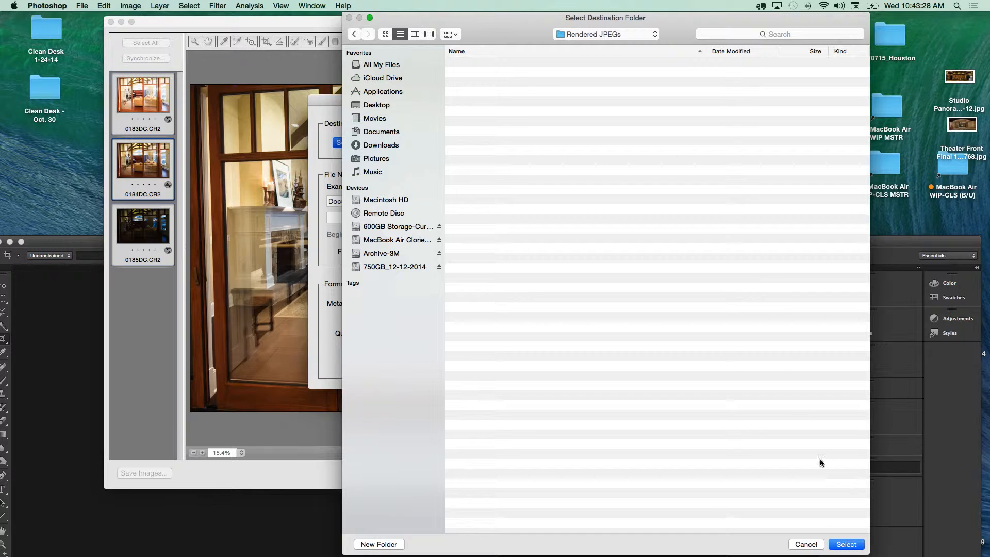
left_click(849, 546)
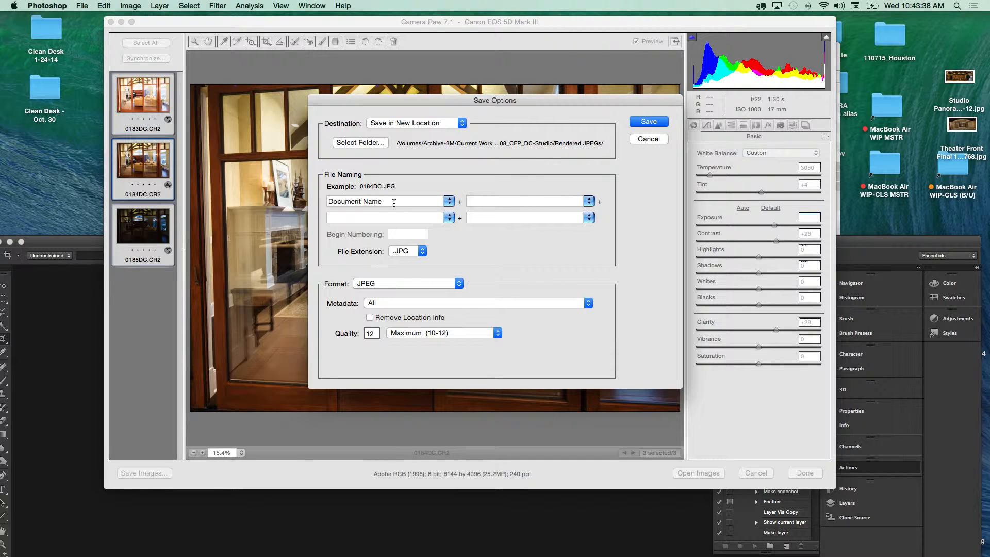
Name the output files GreatRm5_ plus a 2 digit serial number and save the three photos as JPEGs.
left_click_drag(394, 203, 316, 204)
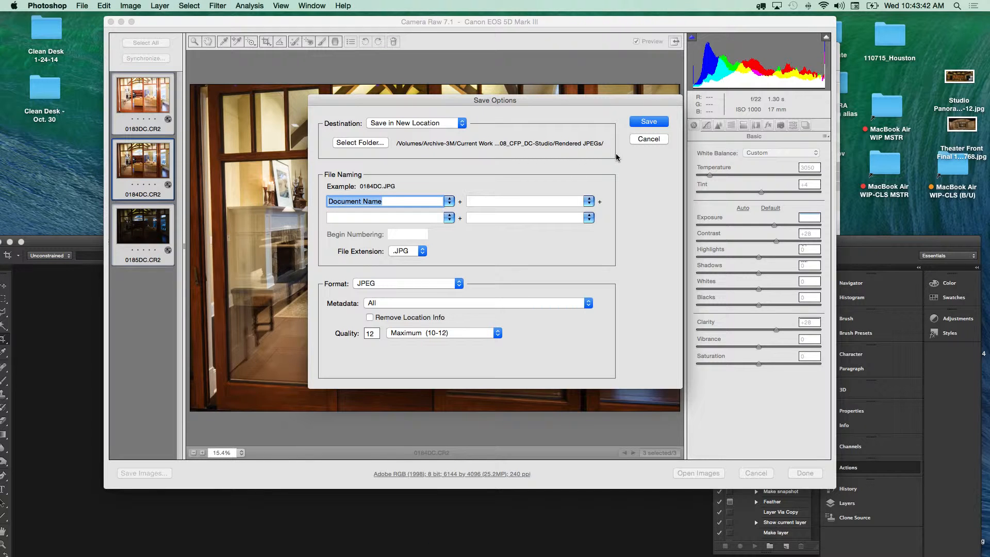
type("GreatRm")
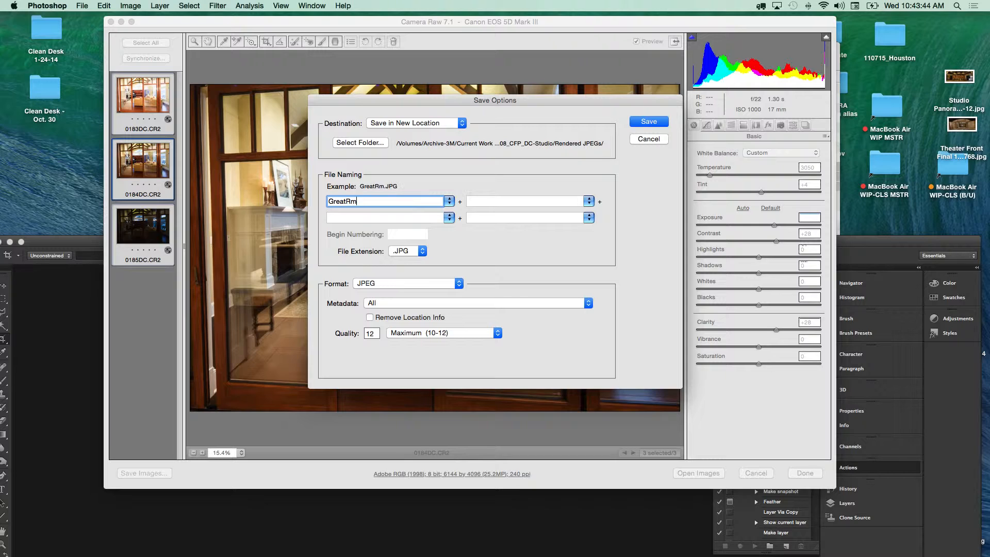
type("5_")
left_click(590, 202)
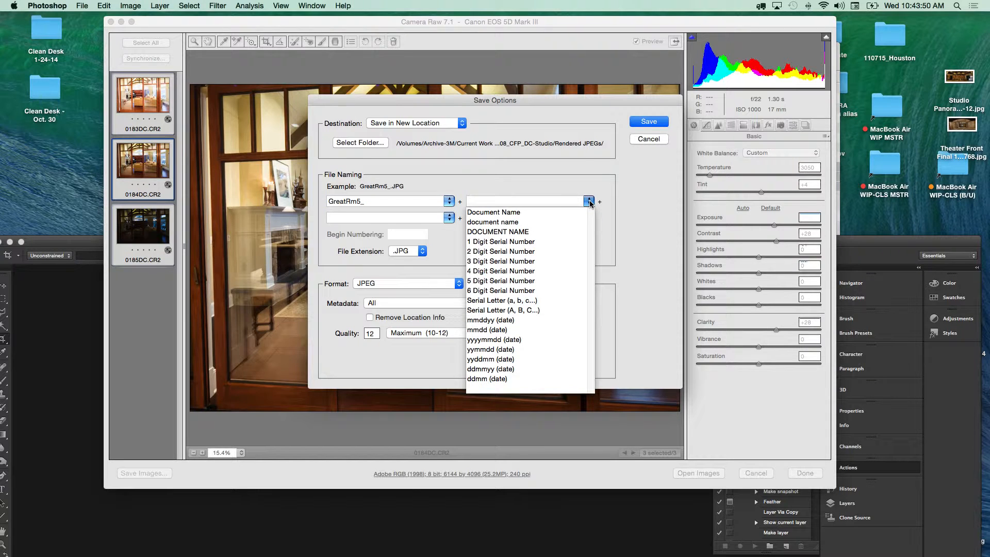
left_click(487, 252)
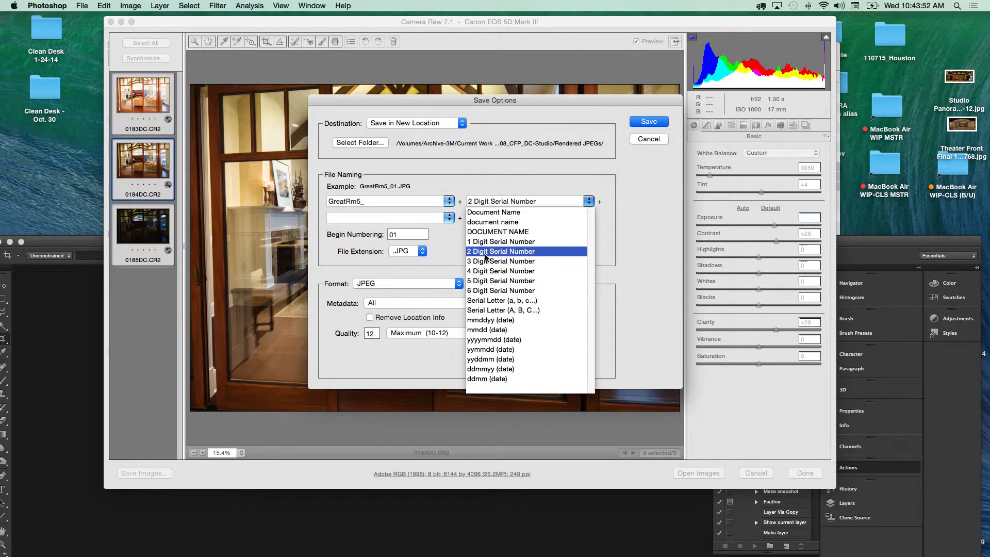
left_click(486, 257)
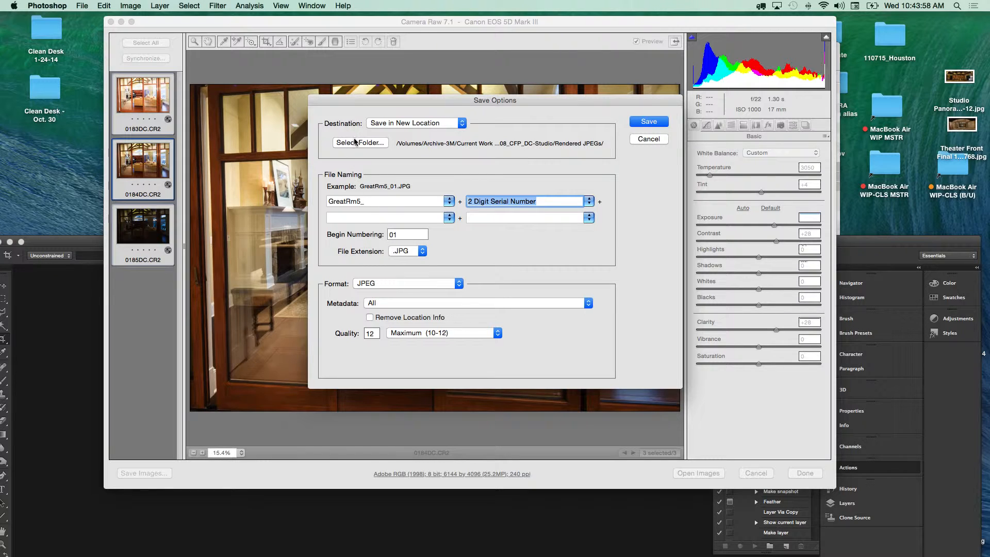
left_click(651, 122)
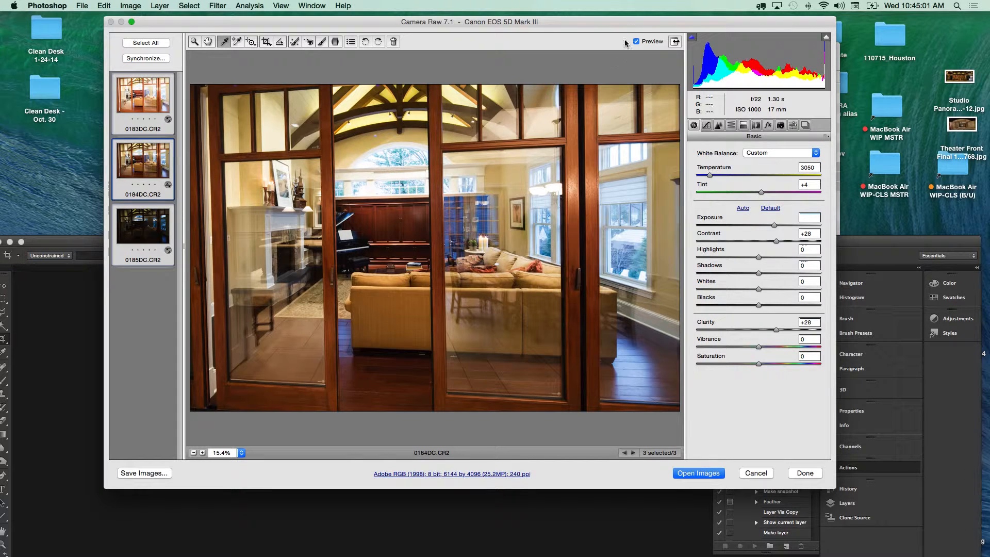
Move Camera Raw aside and close it keeping the edits to the raw files, then bring the Photoshop window fully into view.
left_click_drag(632, 21, 513, 209)
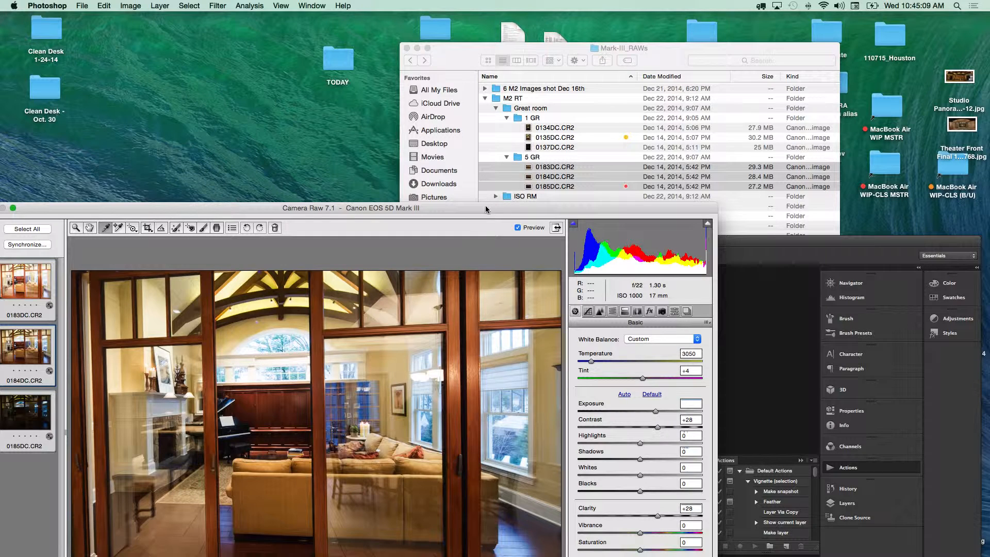
left_click_drag(493, 209, 200, 31)
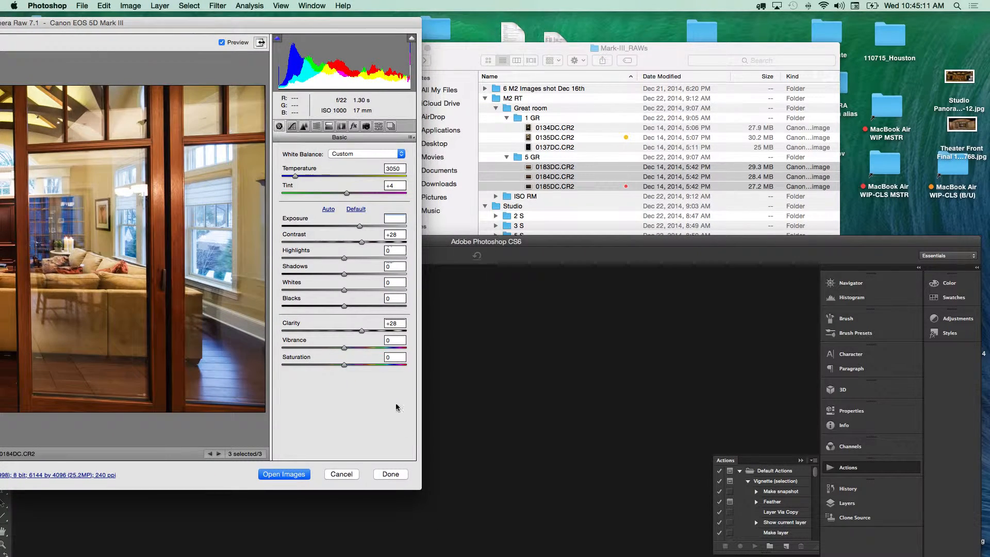
left_click(390, 474)
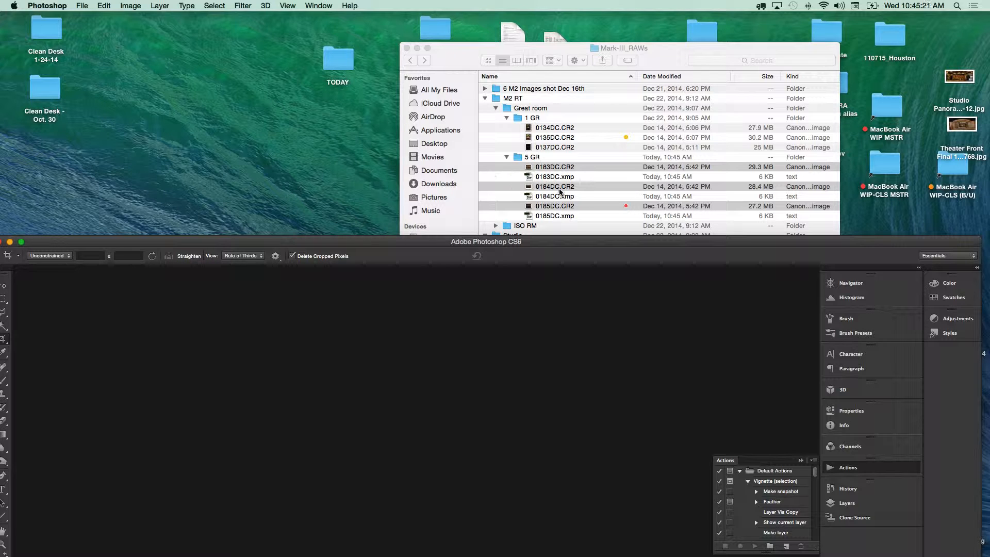
left_click_drag(402, 242, 470, 29)
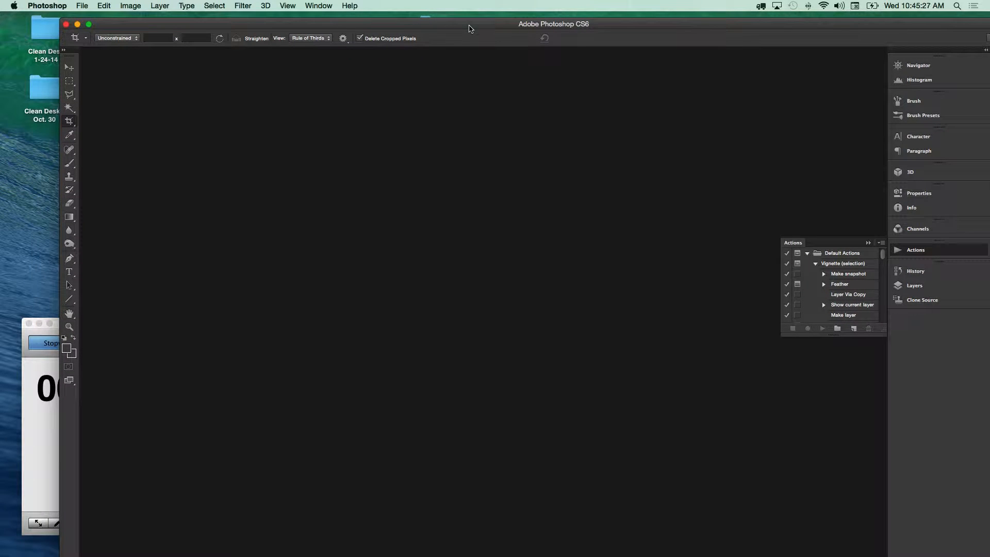
Quit Photoshop and launch Bracketeer.
key("super+q")
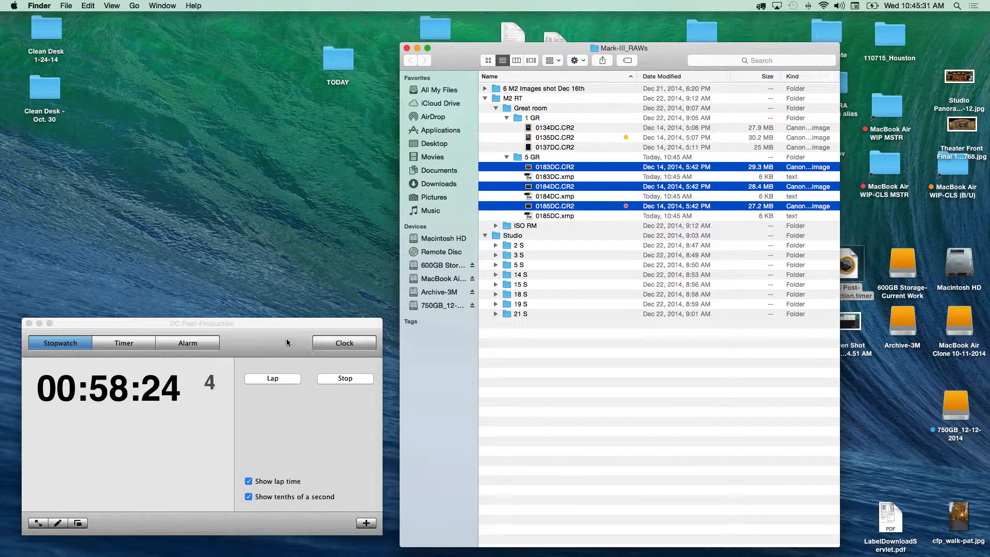
mouse_move(474, 549)
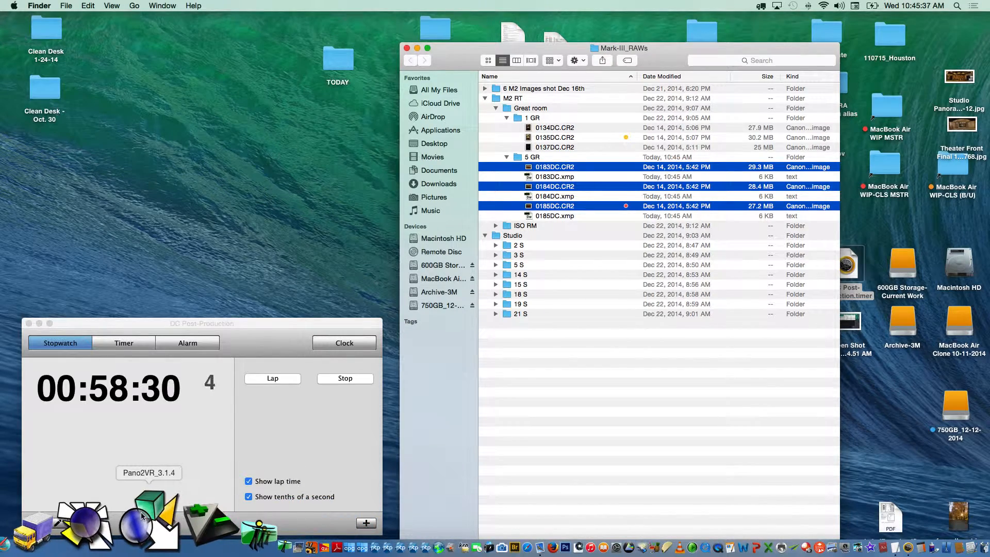
left_click(436, 521)
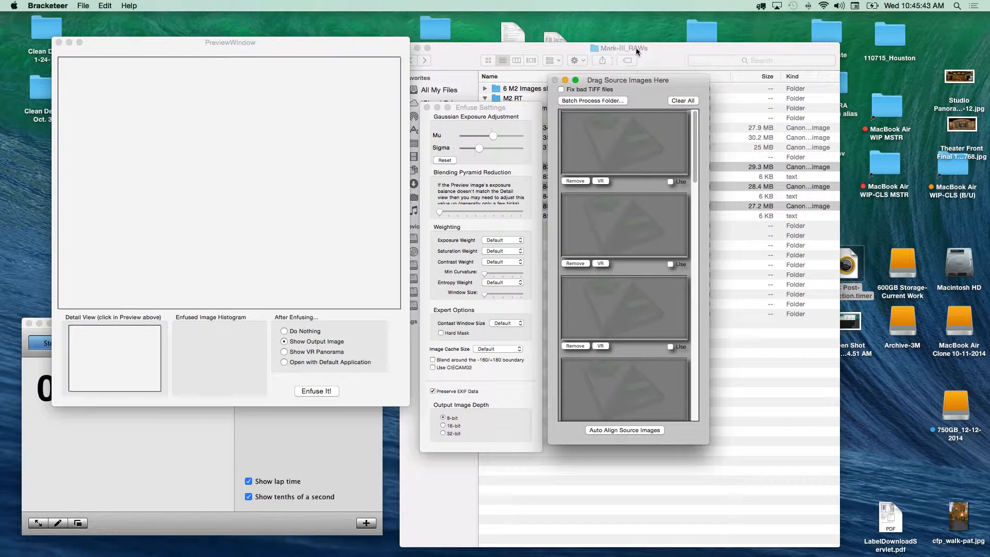
Switch to the Mark-III_RAWs window in Finder and collapse the Studio, Great room and M2 RT folders.
left_click(662, 51)
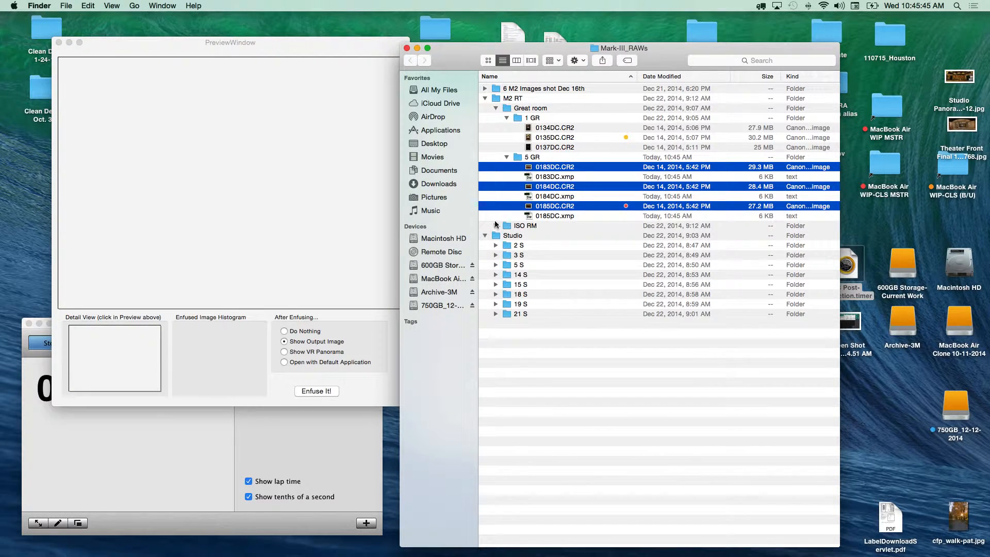
left_click(484, 235)
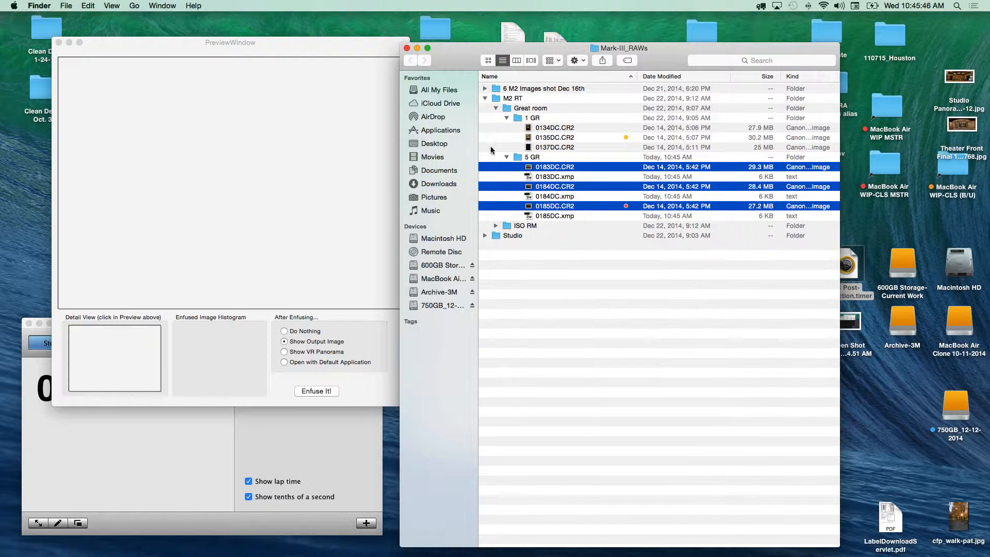
left_click(495, 108)
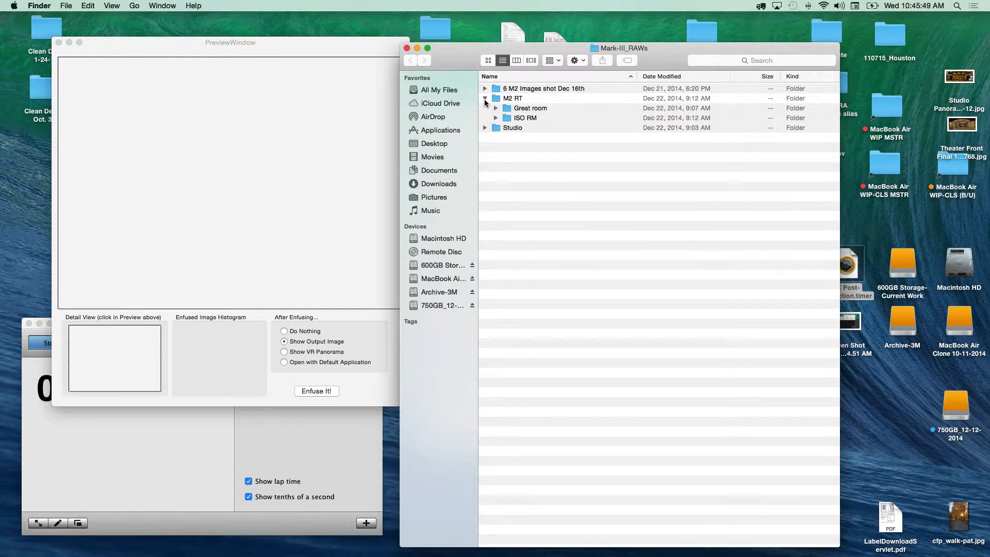
left_click(485, 98)
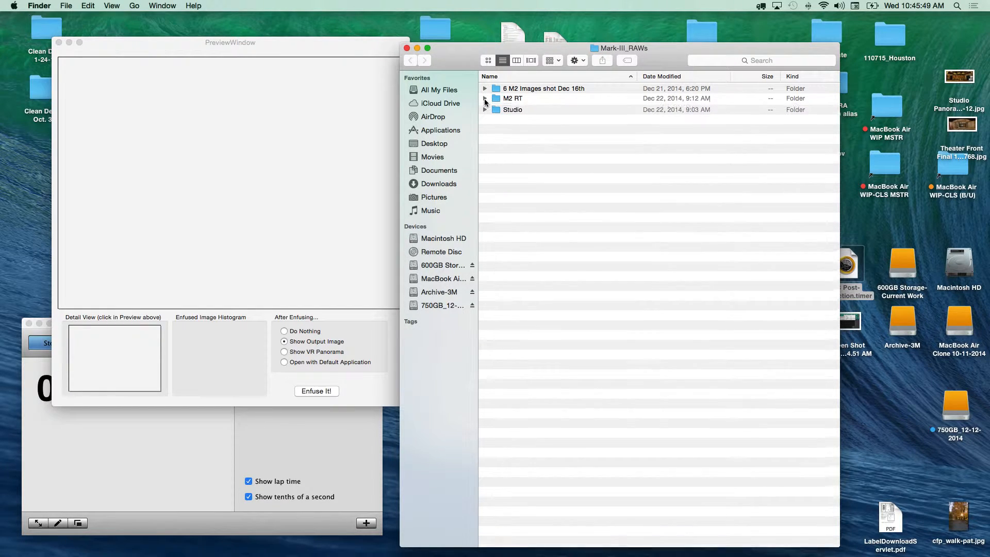
Go up to the 141208_CFP_DC-Studio folder, expand Rendered JPEGs and move the Finder window clear of Bracketeer's preview and settings.
left_click(617, 48, "super")
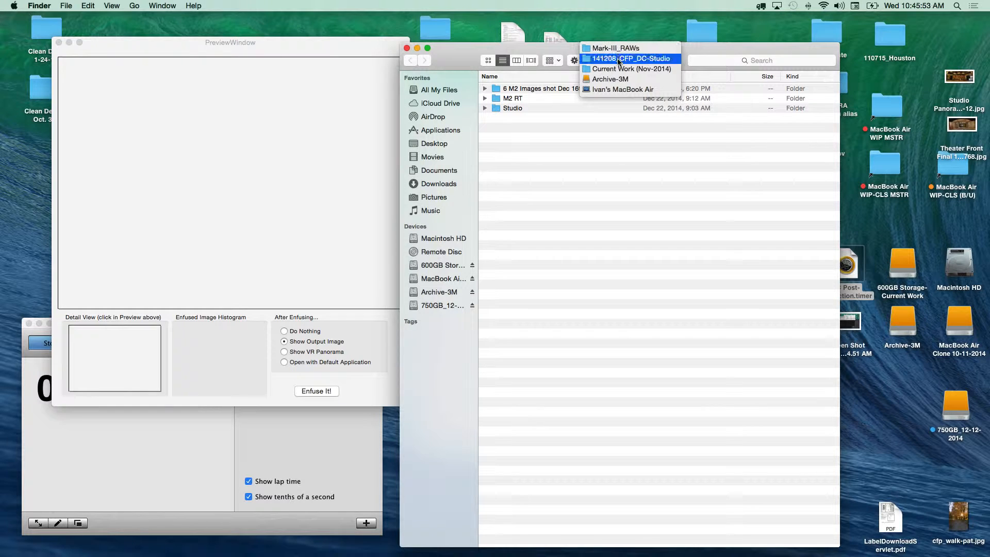
left_click(618, 62)
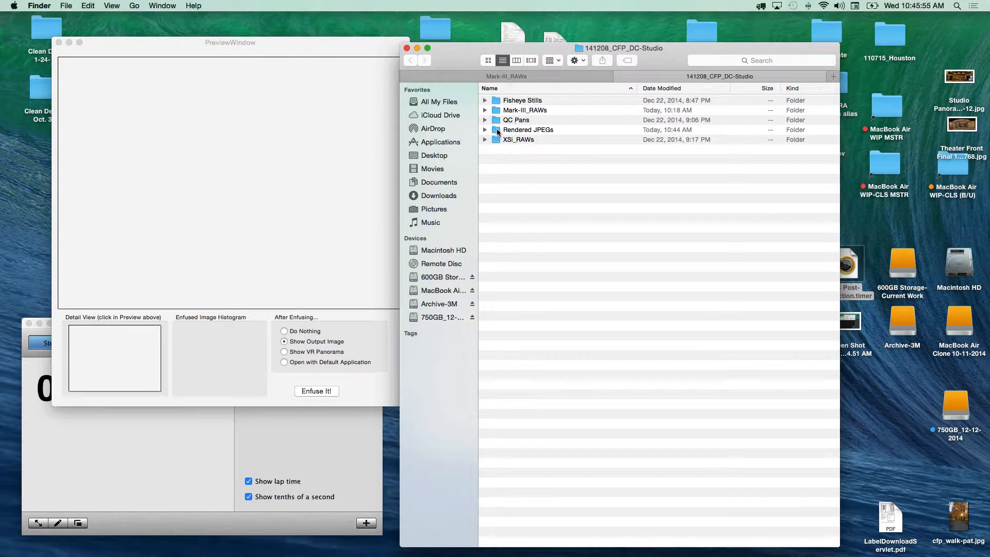
left_click(485, 130)
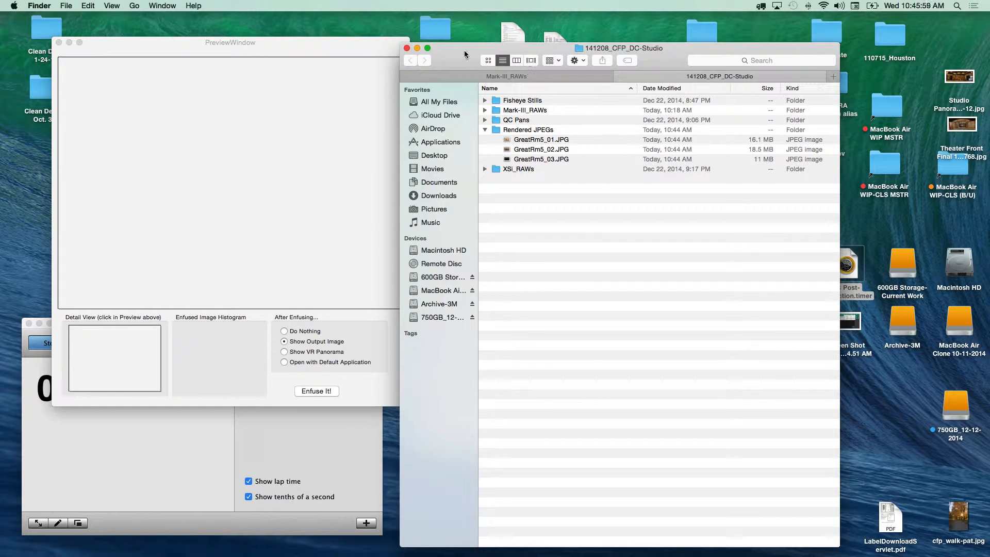
left_click_drag(450, 56, 721, 47)
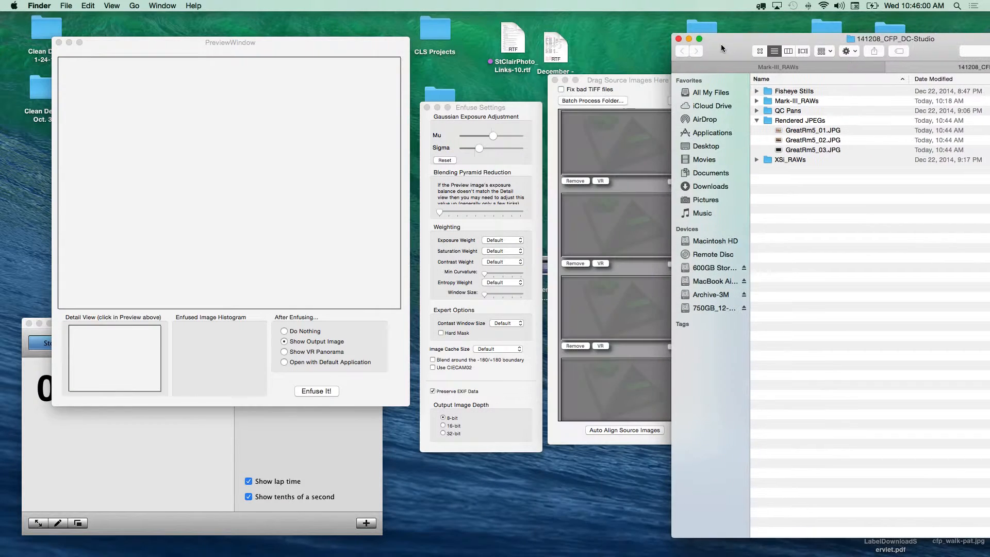
Create a folder named GreatRm5 inside Rendered JPEGs and move GreatRm5_01, GreatRm5_02 and GreatRm5_03 into it.
double_click(769, 120)
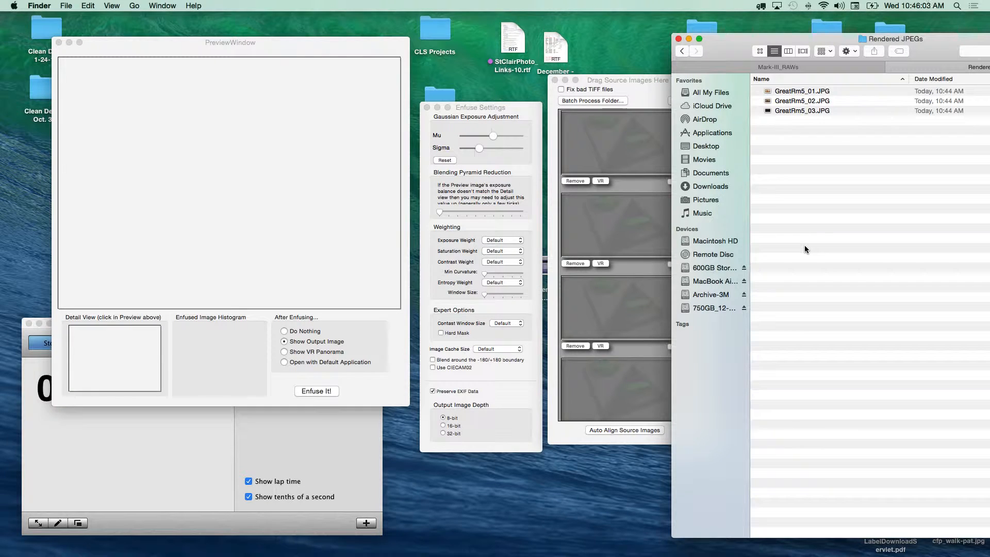
key("super+shift+n")
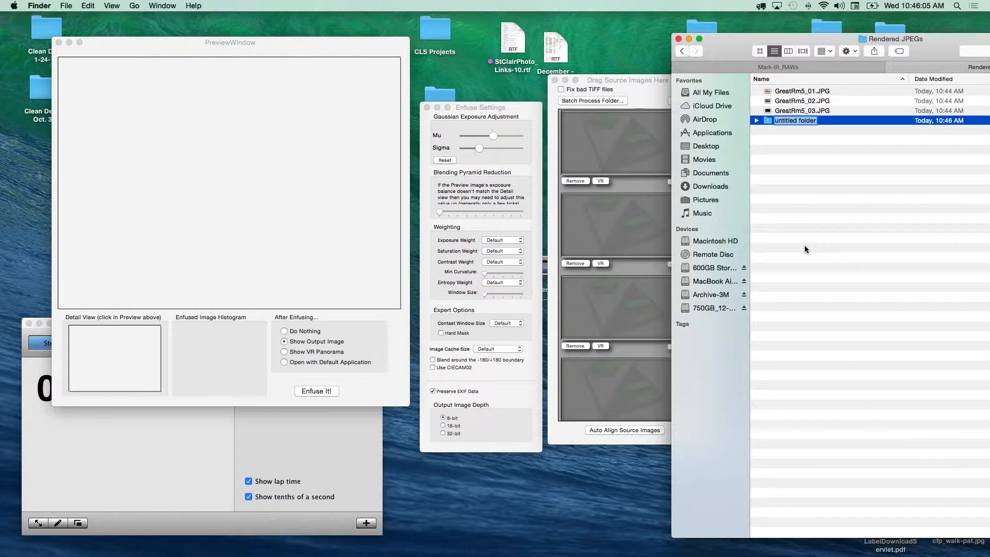
type("GreatRm5")
key("Return")
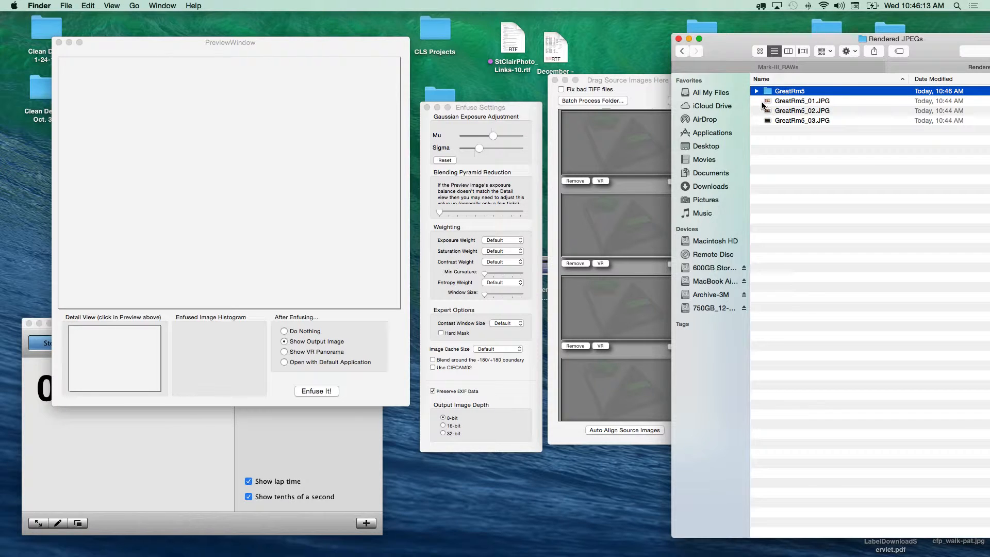
left_click_drag(763, 105, 782, 129)
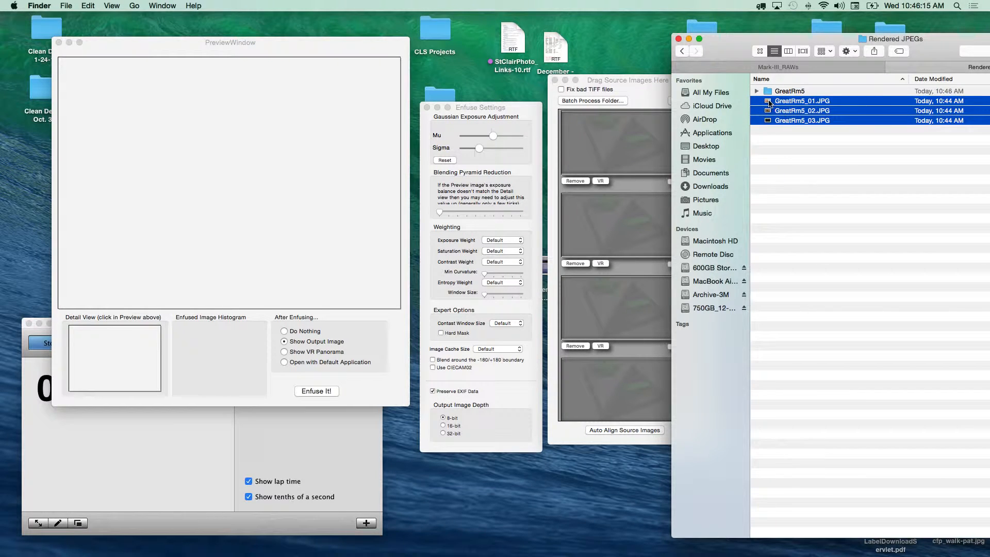
left_click_drag(767, 96, 772, 92)
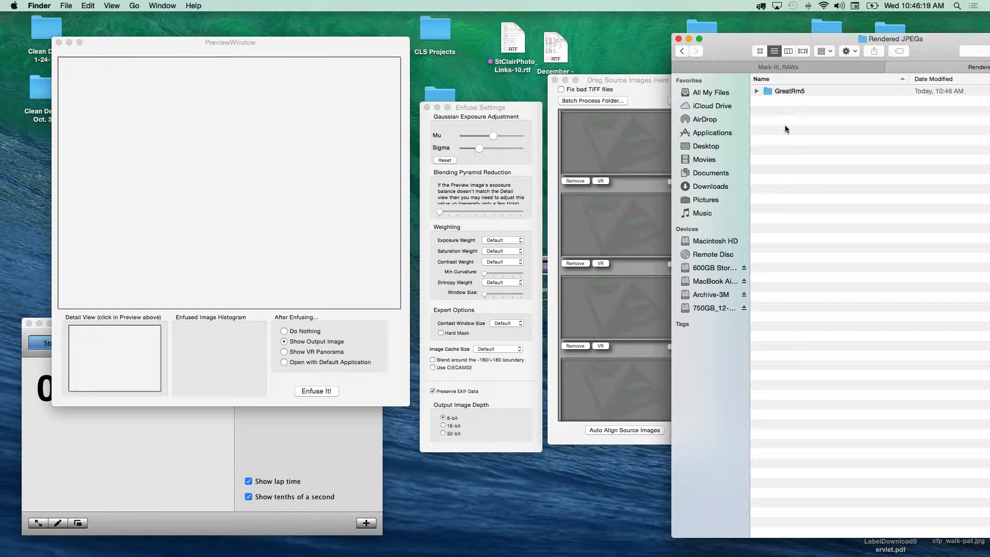
Switch to Bracketeer and batch process the GreatRm5 folder with a bracket count of 3 and no auto-alignment.
left_click(103, 84)
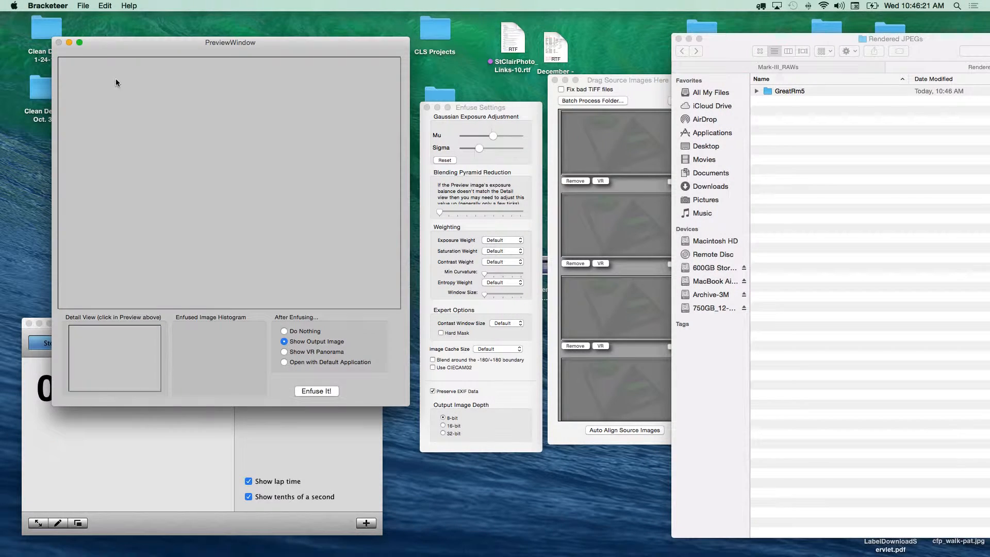
left_click(81, 6)
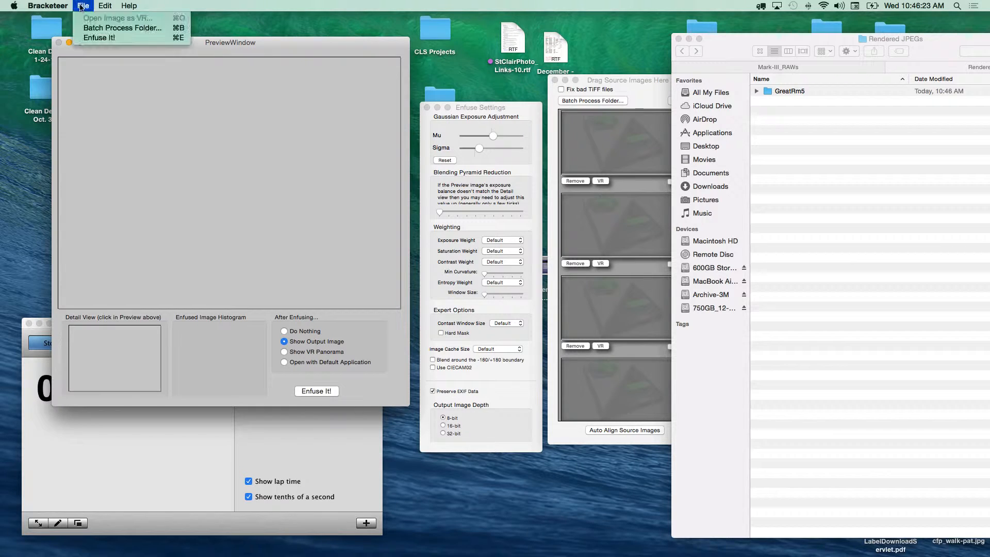
left_click(101, 29)
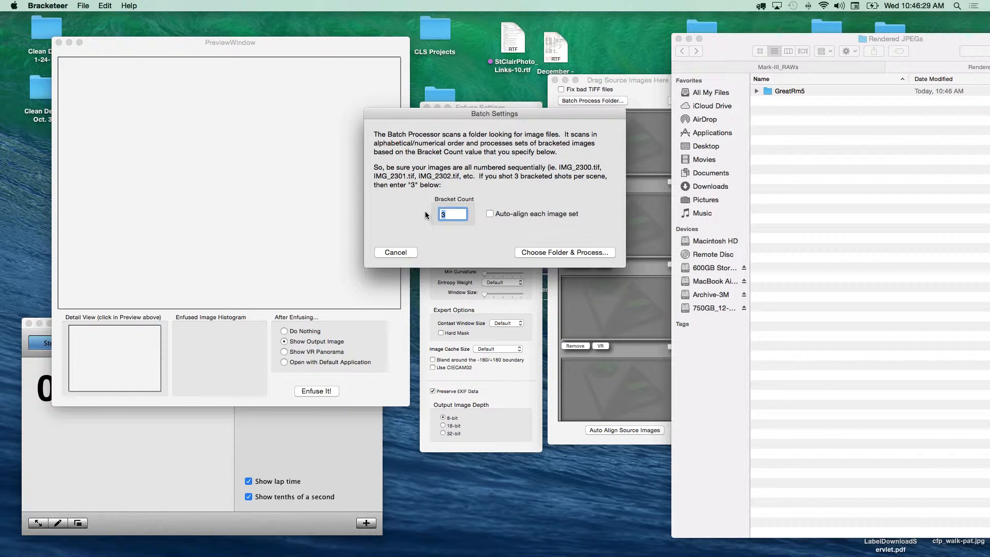
left_click(533, 252)
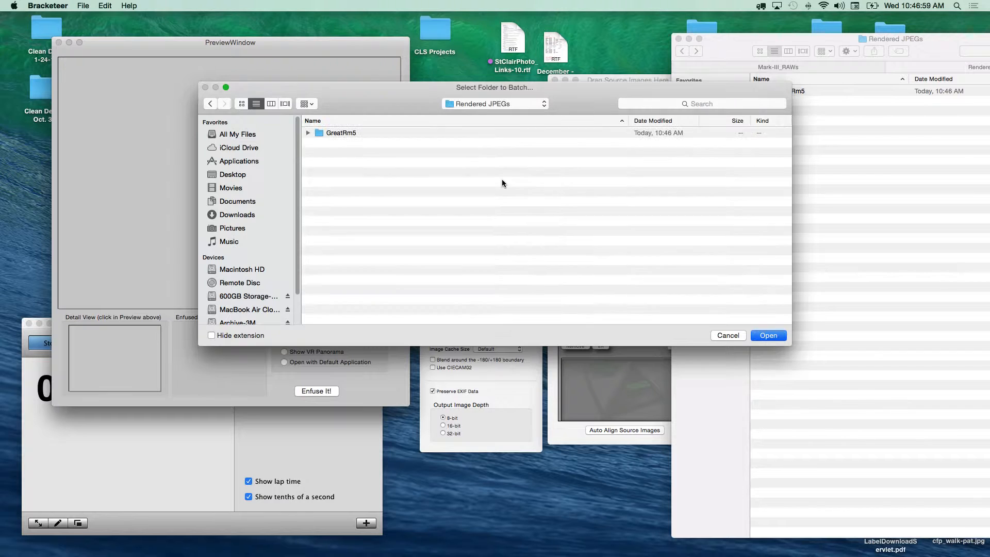
left_click(309, 133)
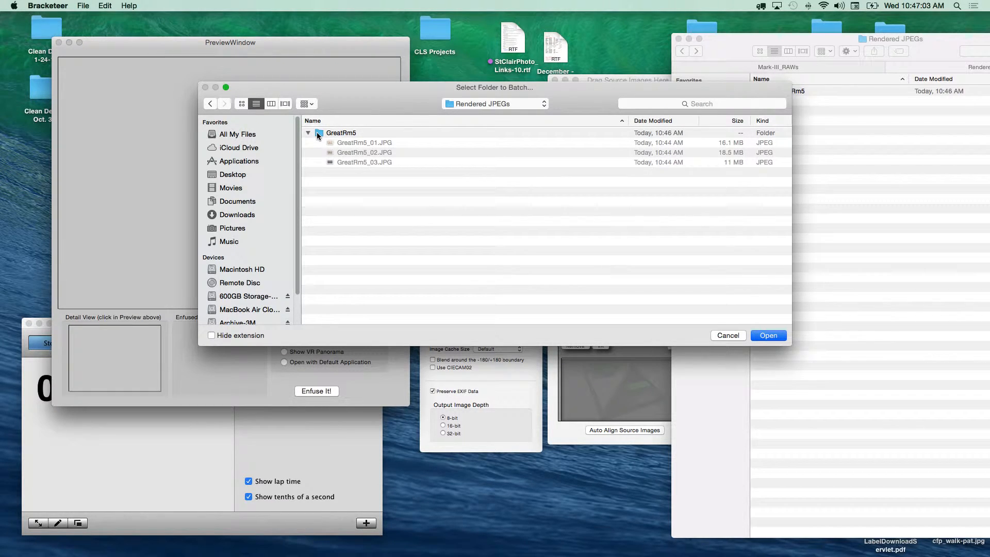
left_click(317, 132)
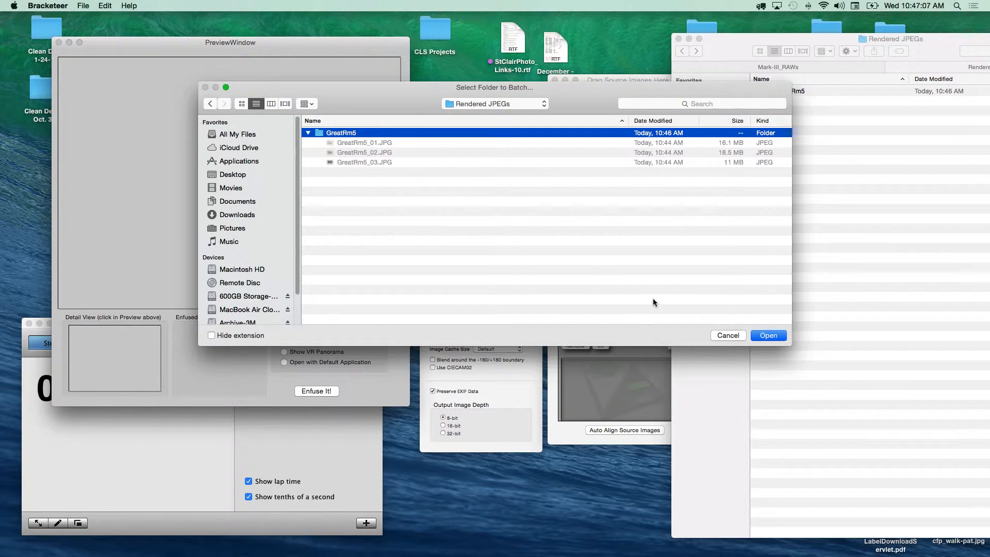
left_click(767, 336)
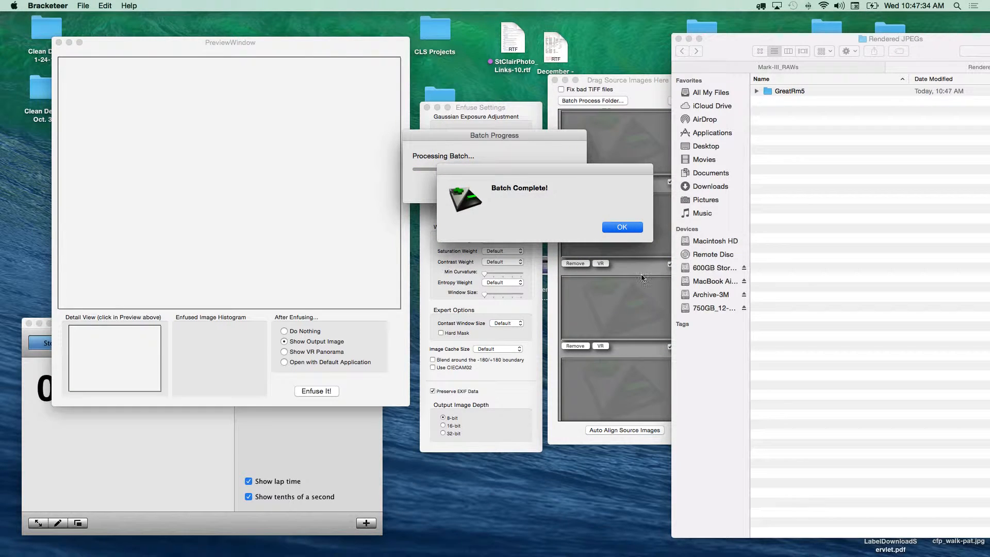
left_click(626, 227)
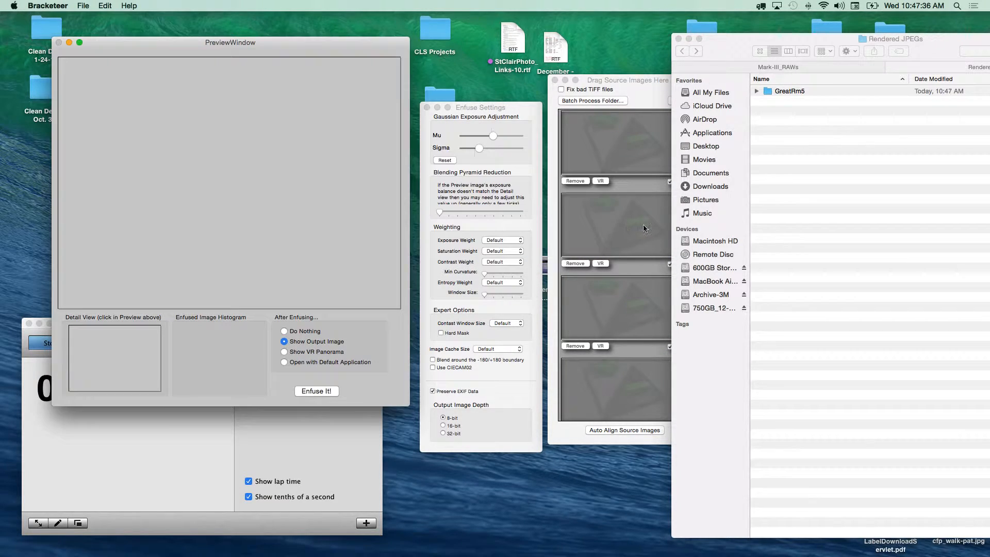
In Finder, expand GreatRm5 and its Enfused Files folder, and open Enfused - GreatRm5_03.tif in Photoshop.
left_click(756, 91)
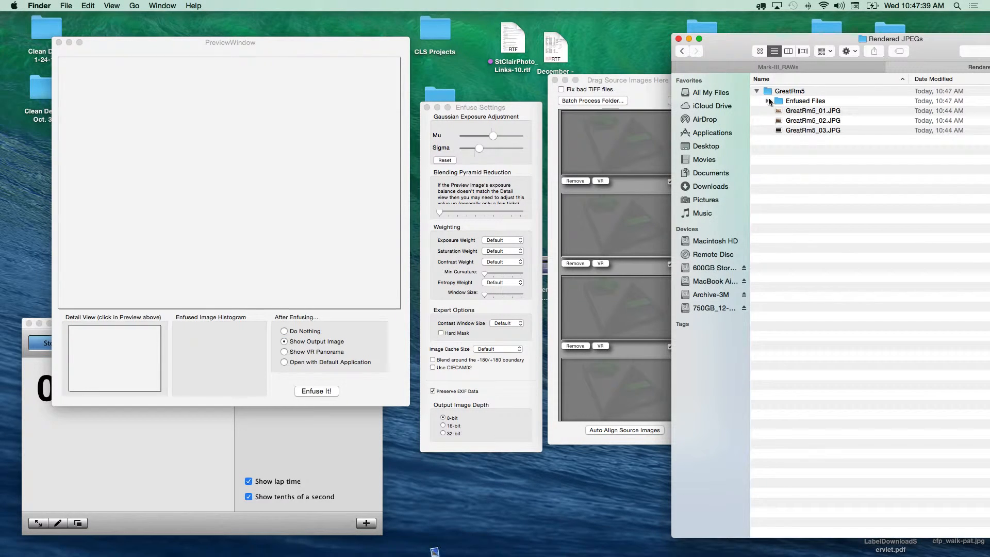
left_click(768, 101)
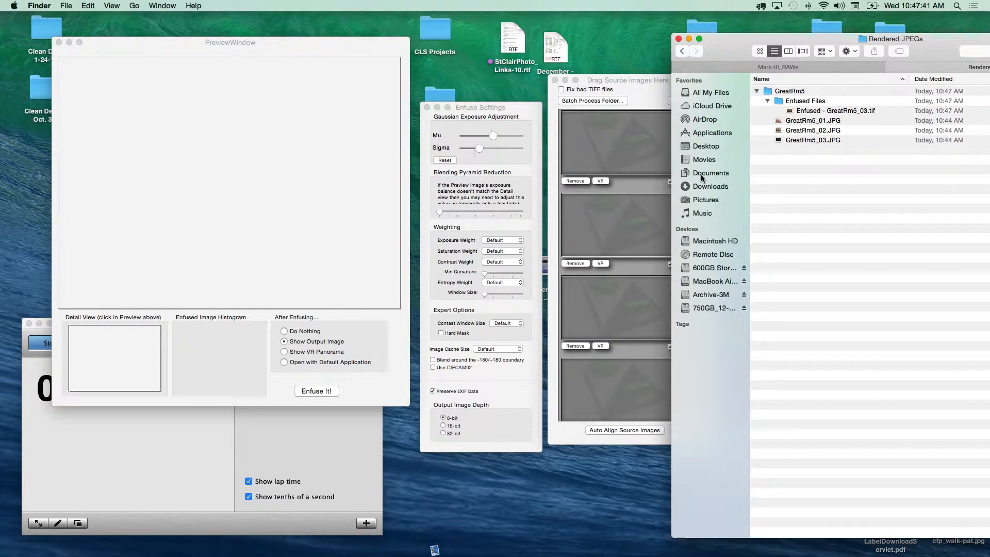
left_click_drag(723, 45, 290, 30)
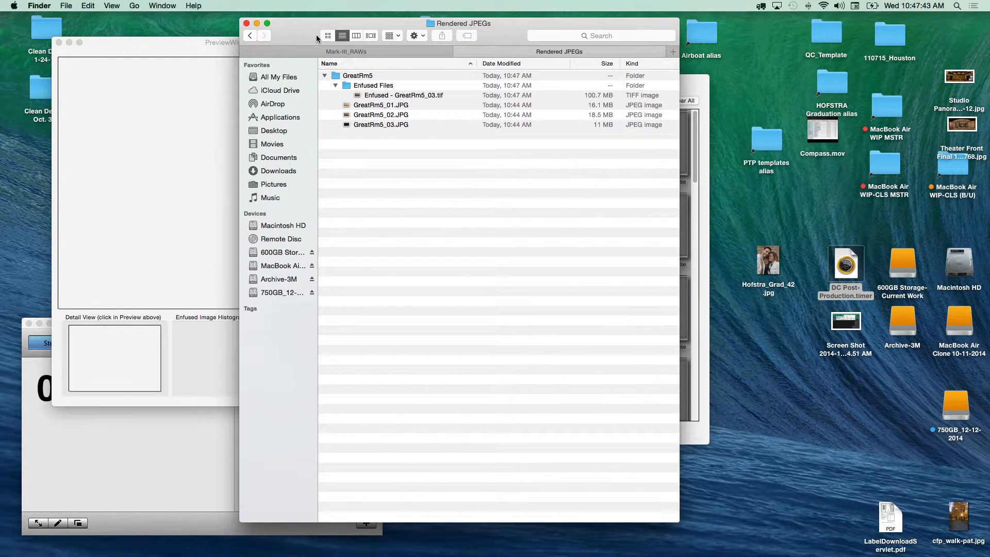
double_click(360, 97)
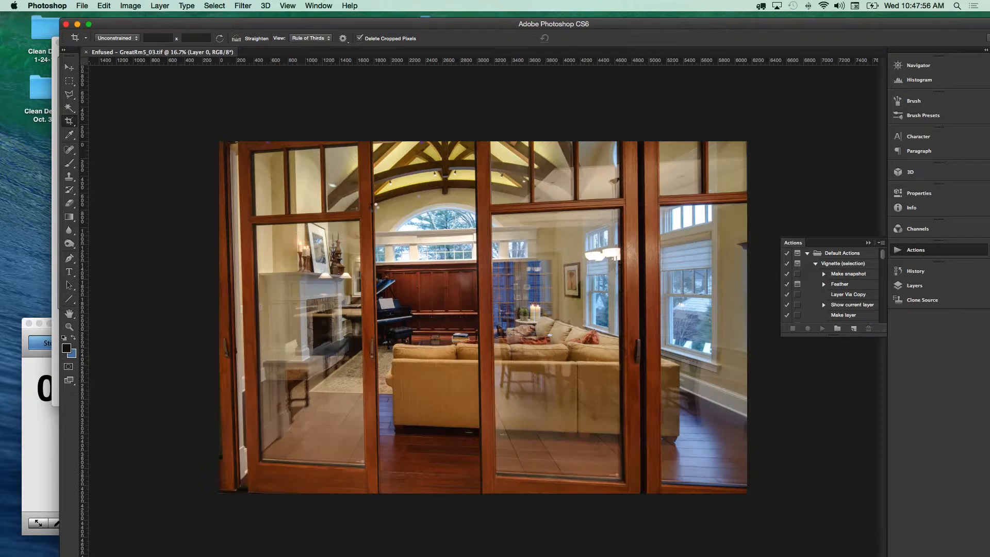
Examine the enfused great room image up close around the piano and cabinets, then as a whole.
left_click(375, 207)
left_click_drag(408, 303, 477, 352)
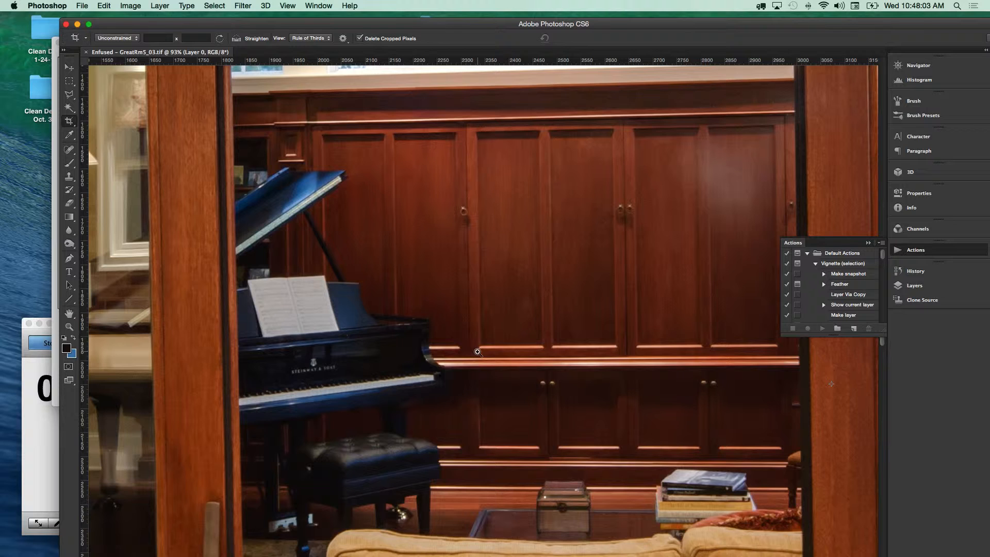
left_click(486, 443, "alt+super")
left_click(485, 442, "alt+super")
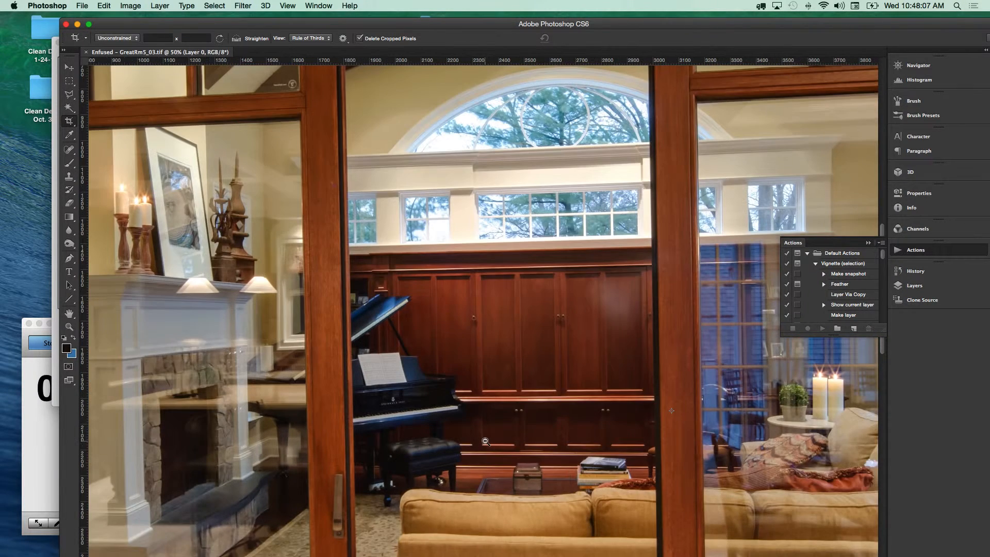
left_click(485, 441, "alt+super")
left_click(485, 442, "alt+super")
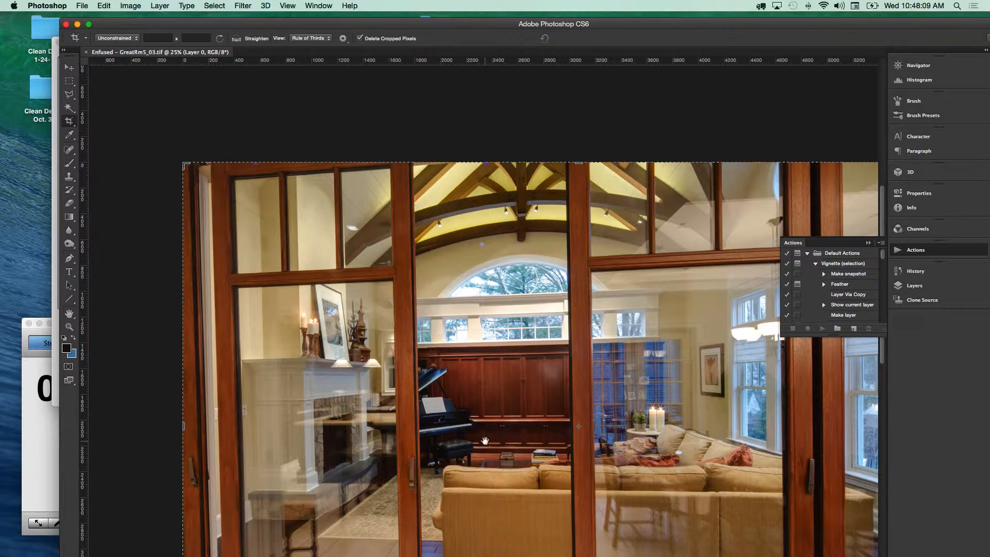
left_click_drag(484, 450, 470, 373)
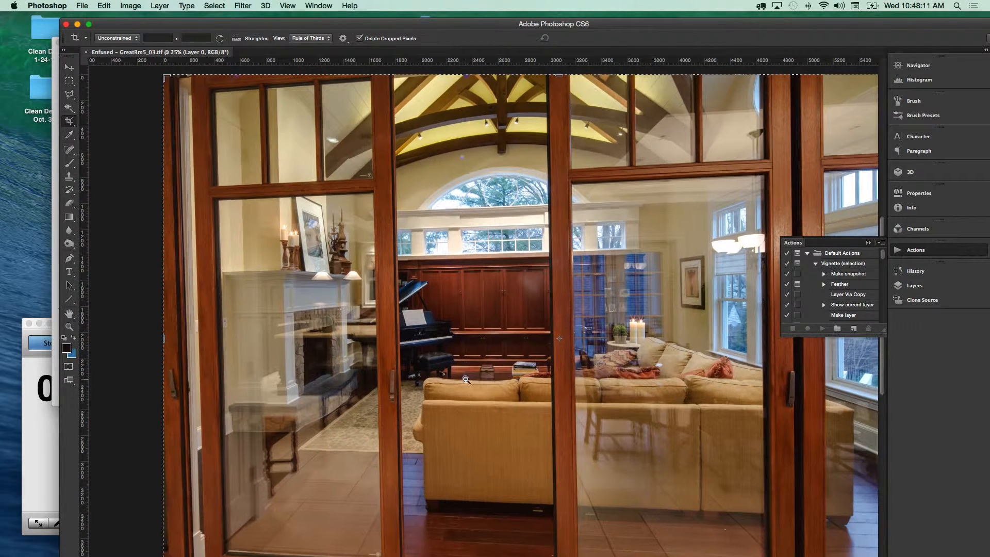
left_click(466, 380, "alt+super")
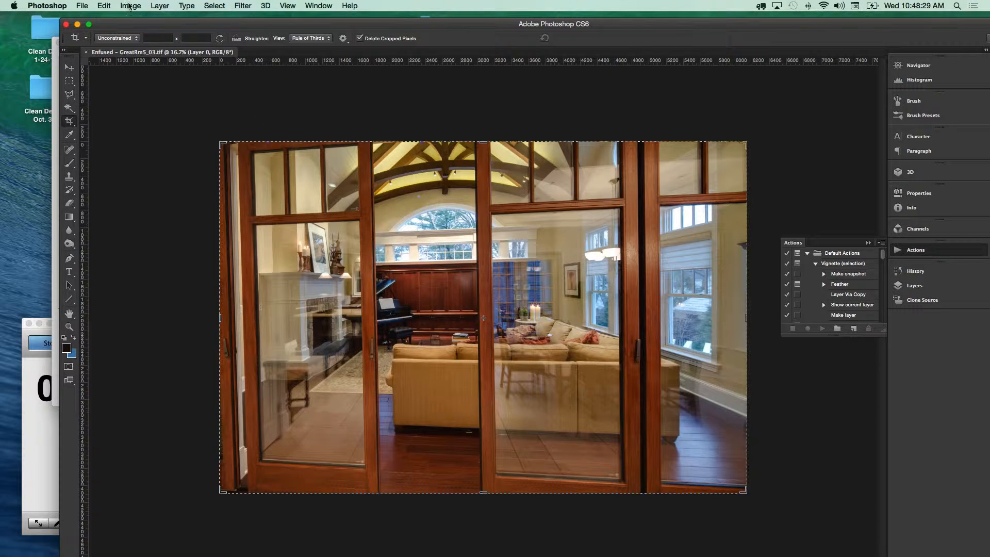
Start a perspective transform on the image, narrowing its right edge slightly and expanding its left edge to about 104% overall height.
left_click(109, 7)
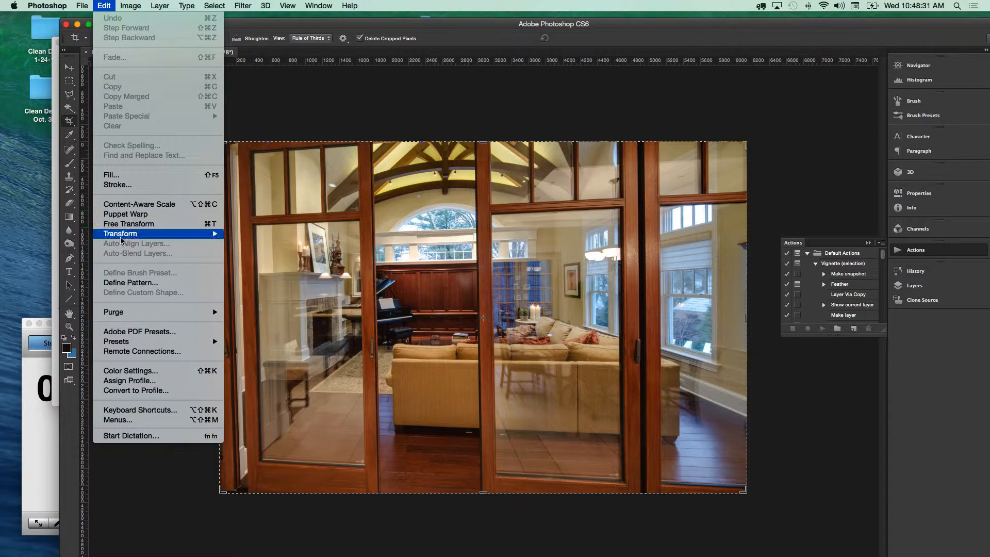
mouse_move(123, 236)
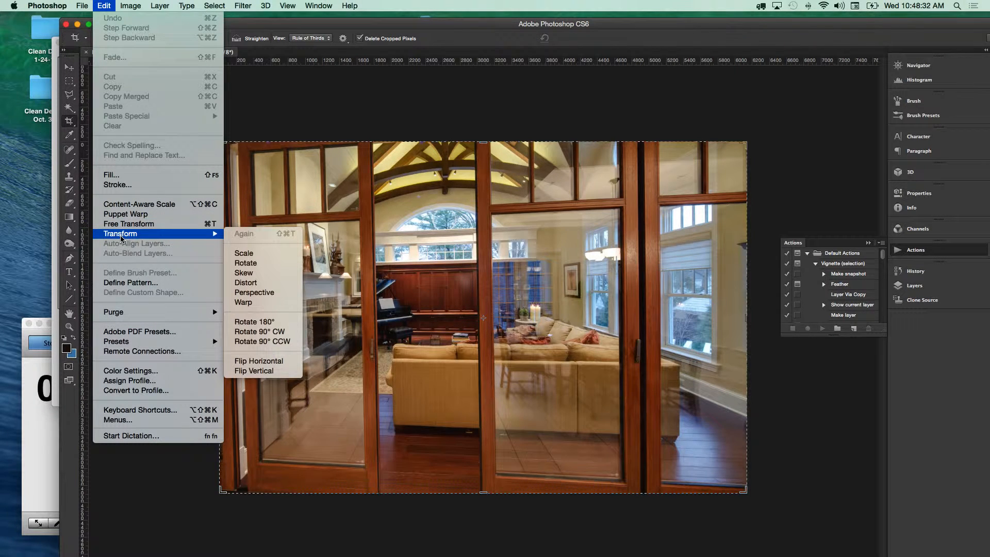
left_click(253, 292)
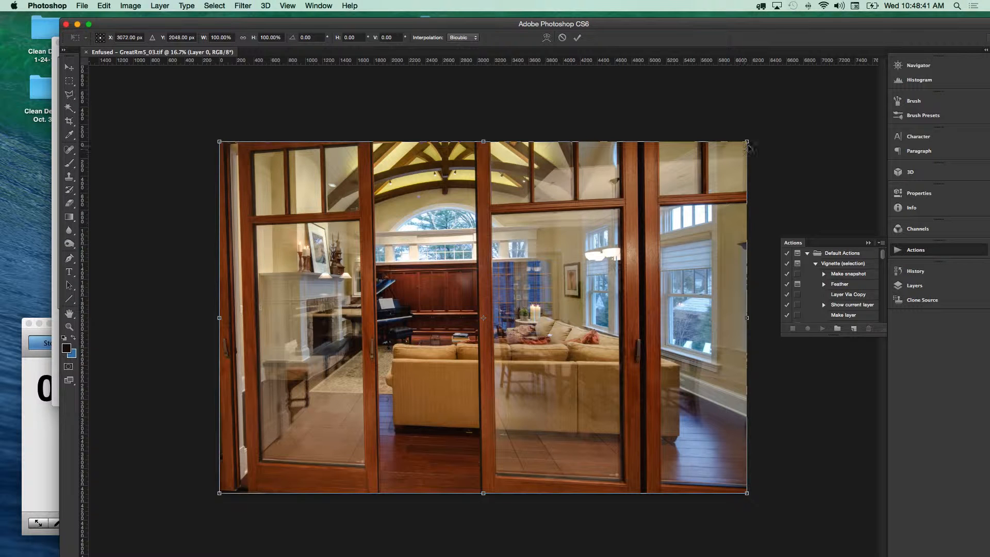
left_click_drag(748, 143, 748, 150)
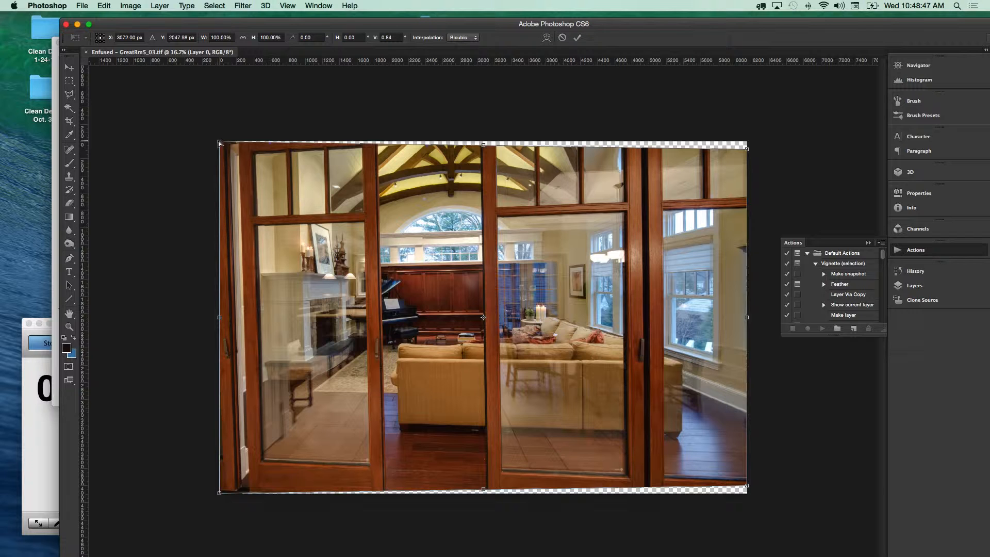
left_click_drag(219, 143, 220, 136)
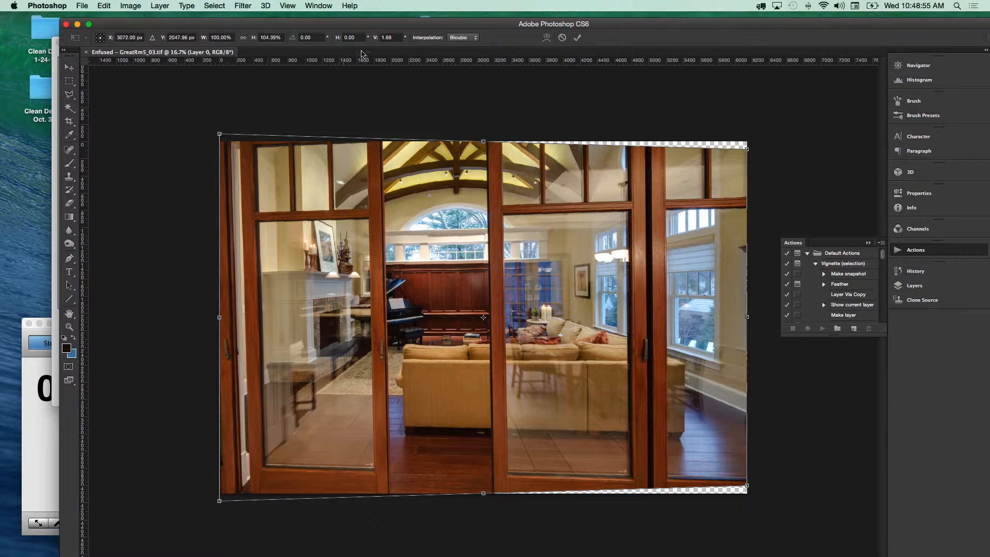
Place a horizontal guide along the doors' bottom rail and expand the image's left edge in perspective to about 111% height.
left_click_drag(365, 62, 367, 475)
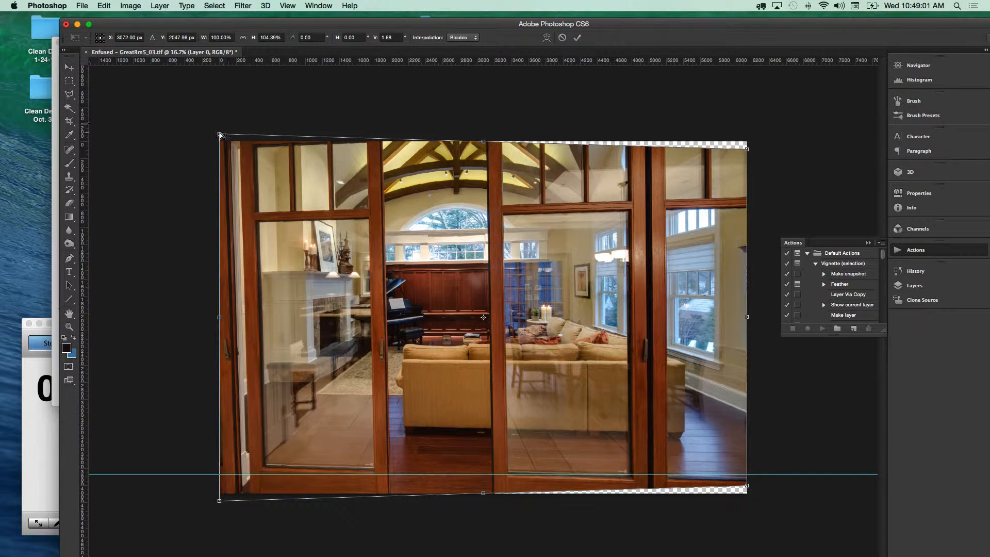
mouse_move(219, 135)
left_mouse_down()
mouse_move(220, 145)
mouse_move(227, 121)
left_mouse_up()
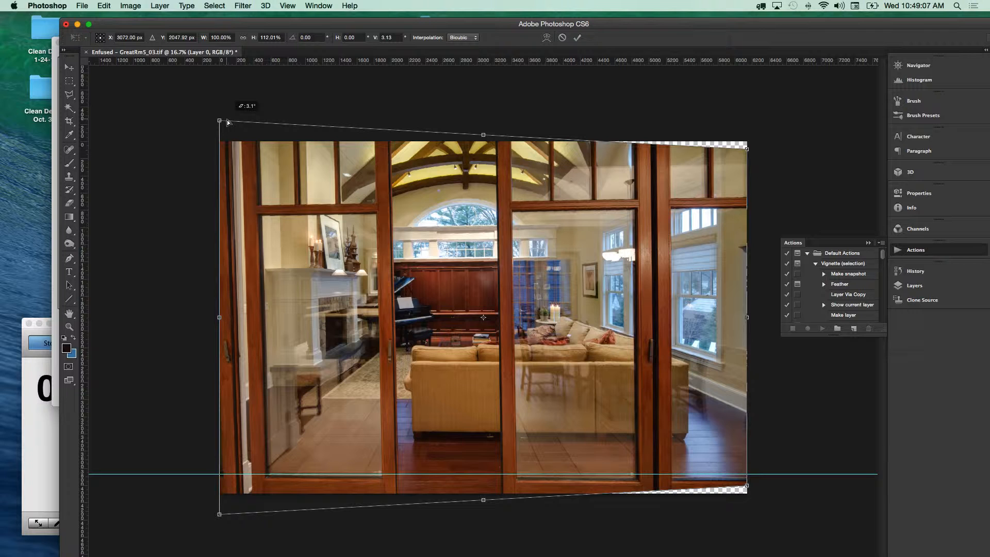
left_click_drag(228, 121, 228, 124)
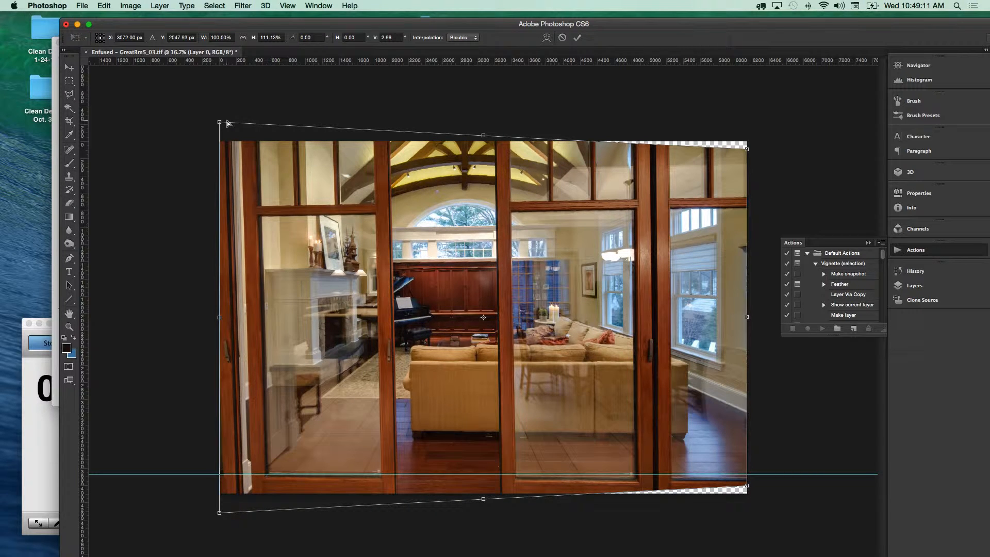
Change the transform to Distort, place a vertical guide near the right-hand window, and test shifting the image's top edge sideways against it.
left_click(103, 6)
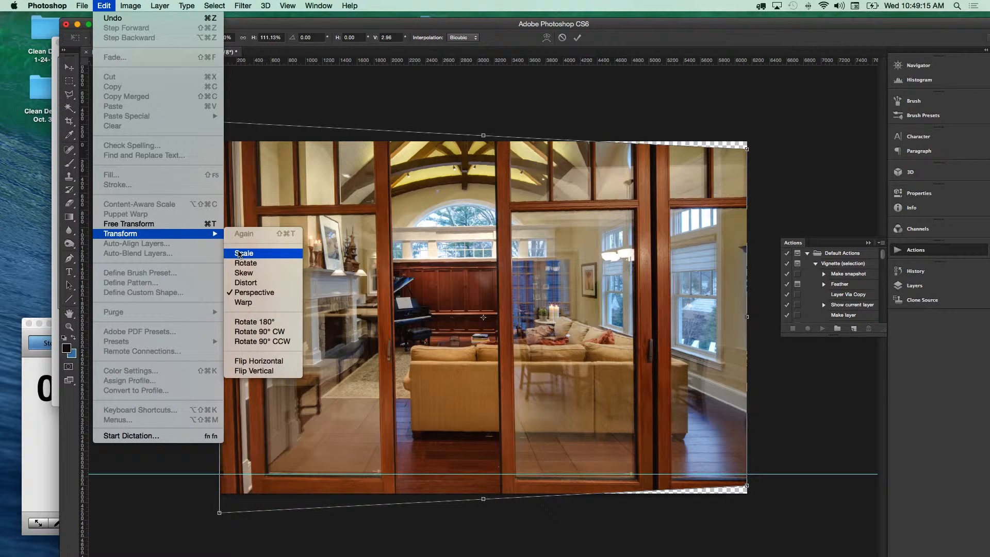
left_click(245, 283)
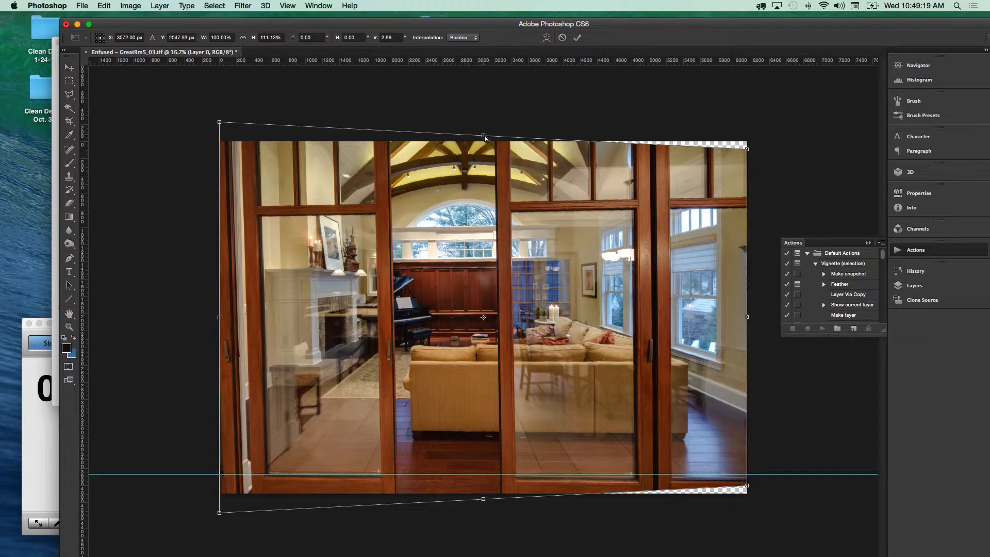
mouse_move(484, 137)
left_mouse_down()
mouse_move(493, 135)
mouse_move(451, 136)
mouse_move(499, 133)
mouse_move(489, 136)
left_mouse_up()
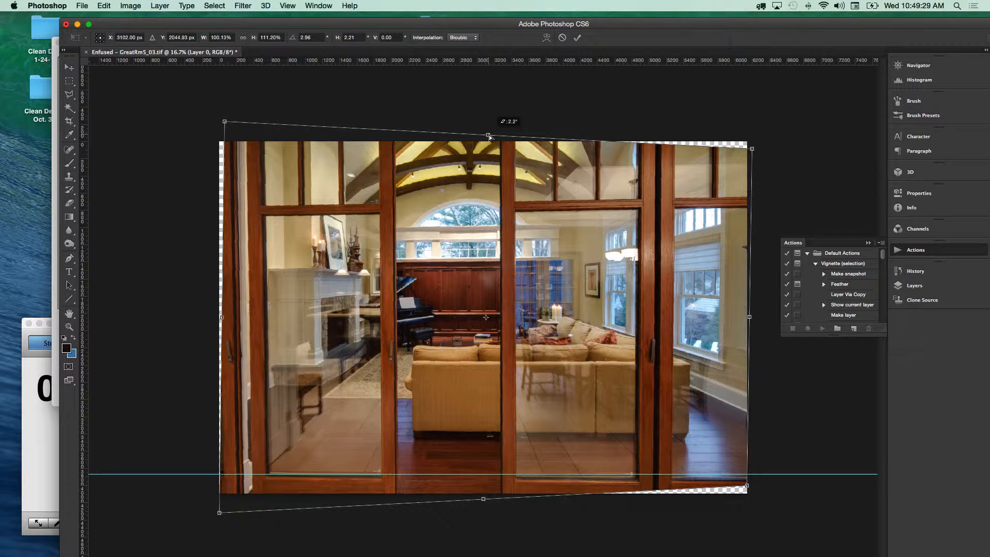
left_click_drag(83, 237, 726, 219)
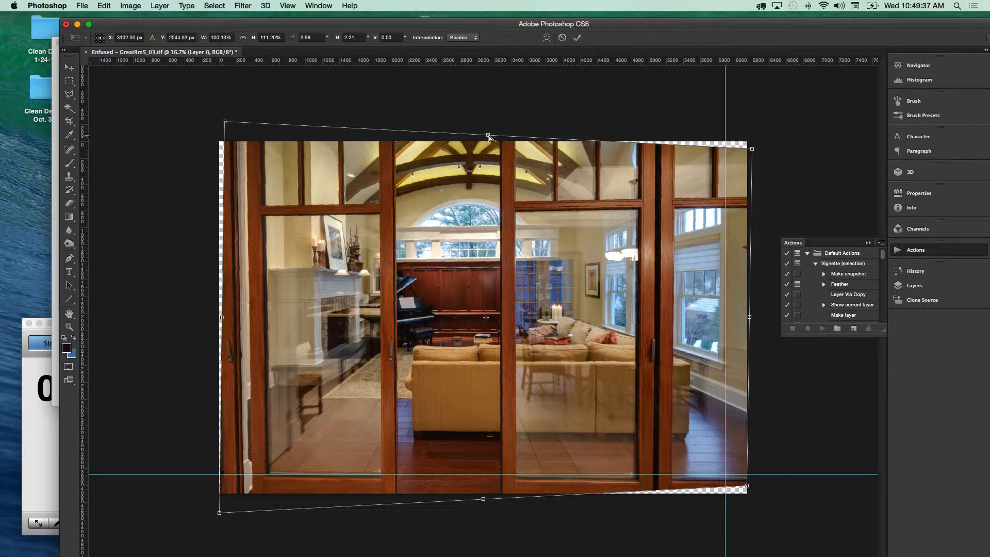
left_click_drag(488, 137, 483, 137)
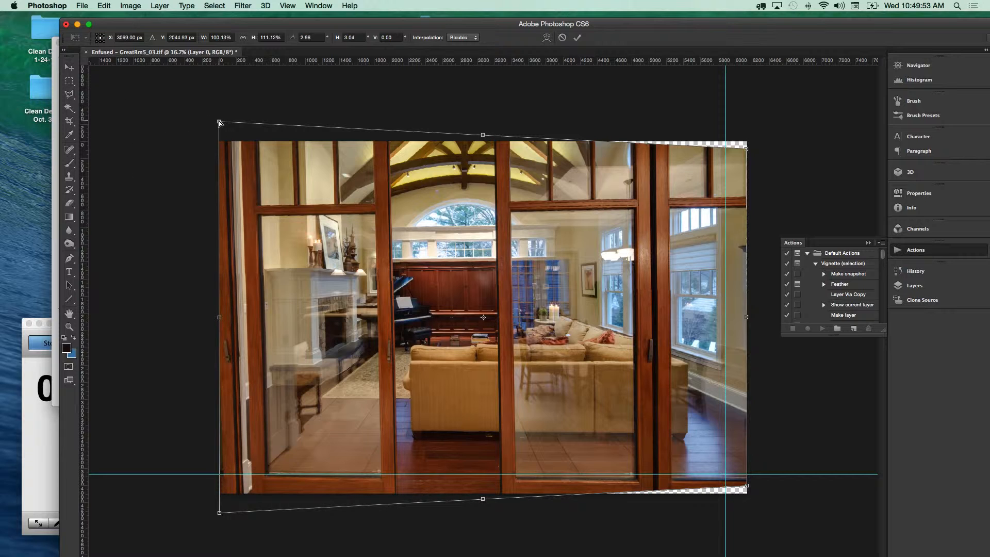
Distort the image's top-left corner inward against a new vertical guide at the left door frame, and raise the bottom-right corner slightly.
left_click_drag(219, 122, 229, 124)
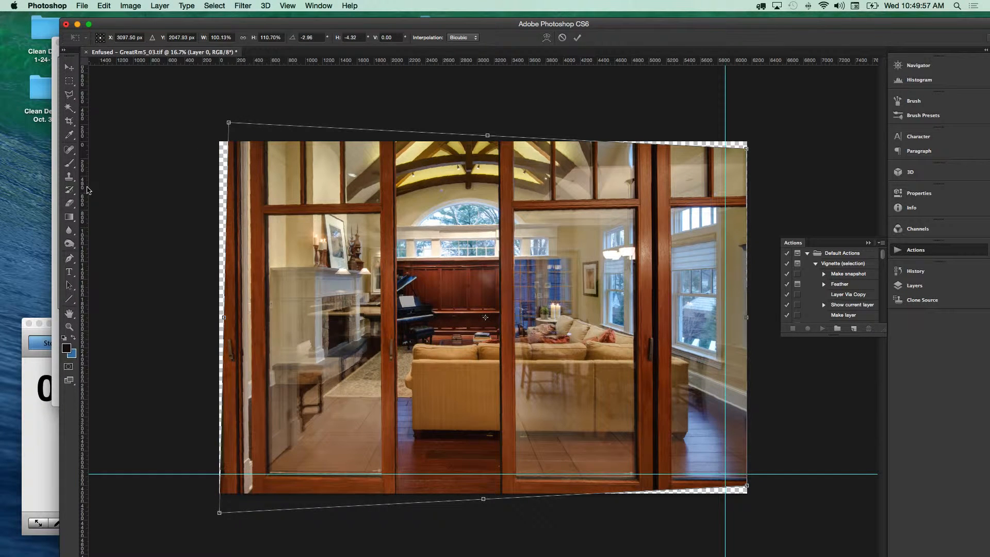
left_click_drag(86, 190, 249, 184)
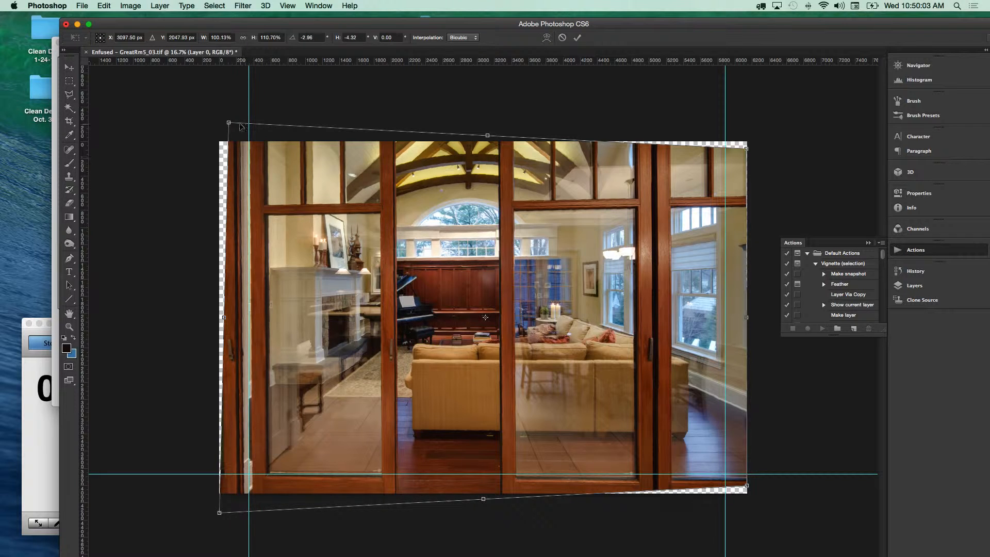
left_click_drag(229, 123, 233, 123)
left_click_drag(748, 485, 748, 486)
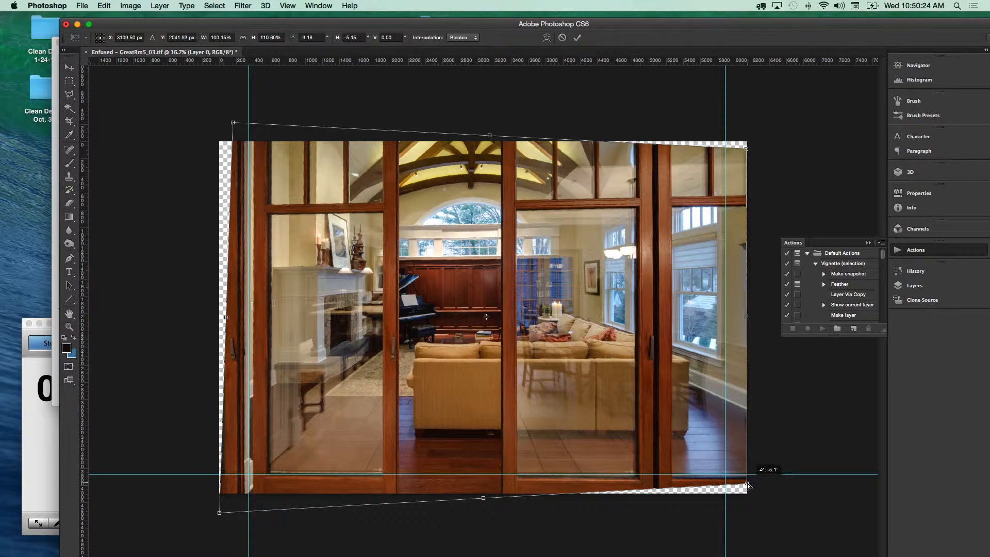
left_click_drag(747, 484, 747, 483)
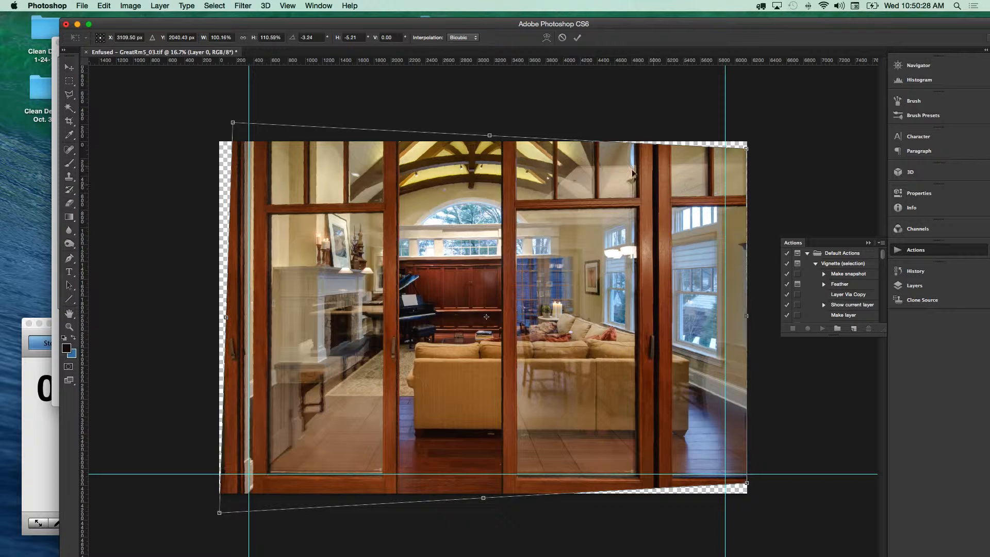
Place a horizontal guide near the doors' upper rail and distort the image's left corners until the upper and lower rails are level.
left_click_drag(436, 61, 434, 195)
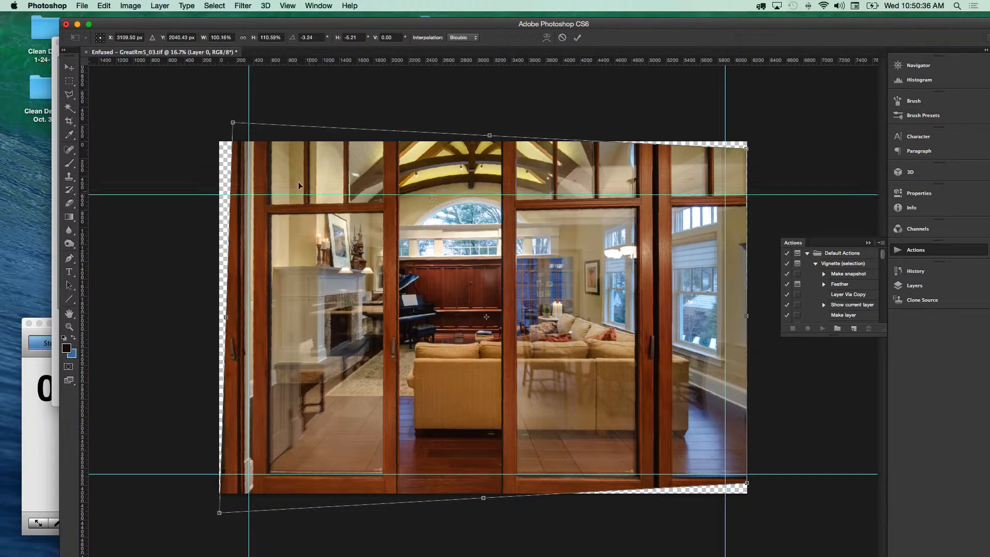
left_click_drag(233, 124, 230, 109)
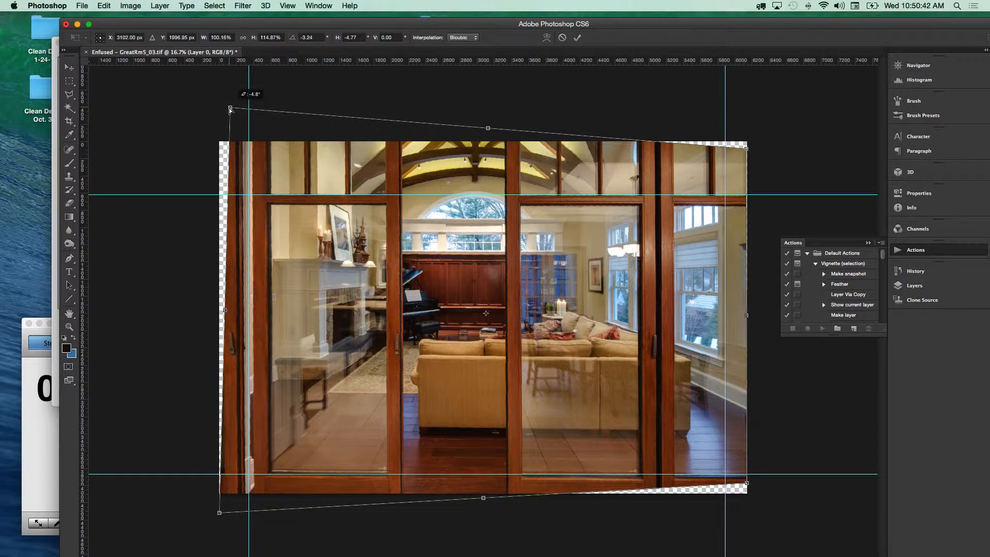
left_click_drag(231, 109, 232, 109)
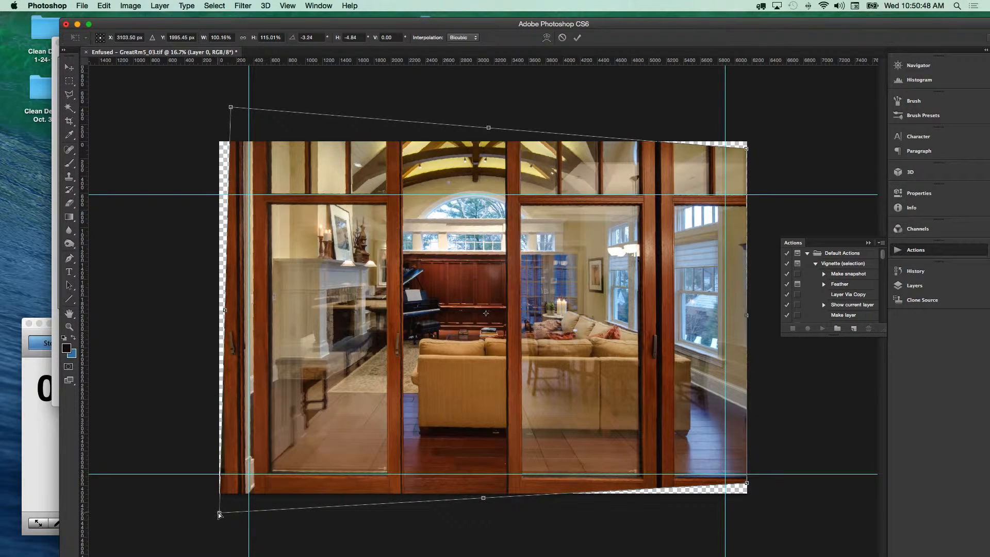
left_click_drag(219, 514, 221, 519)
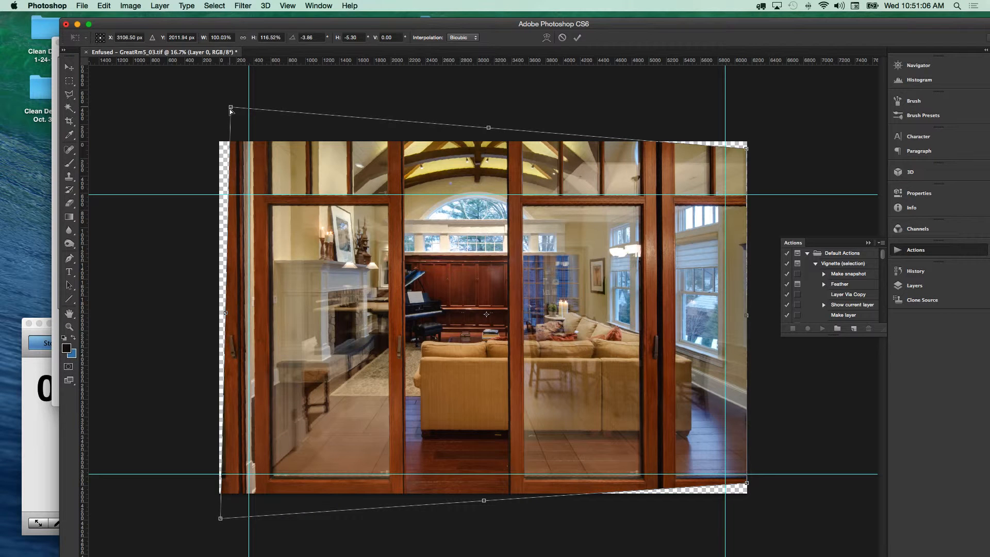
left_click_drag(231, 108, 231, 111)
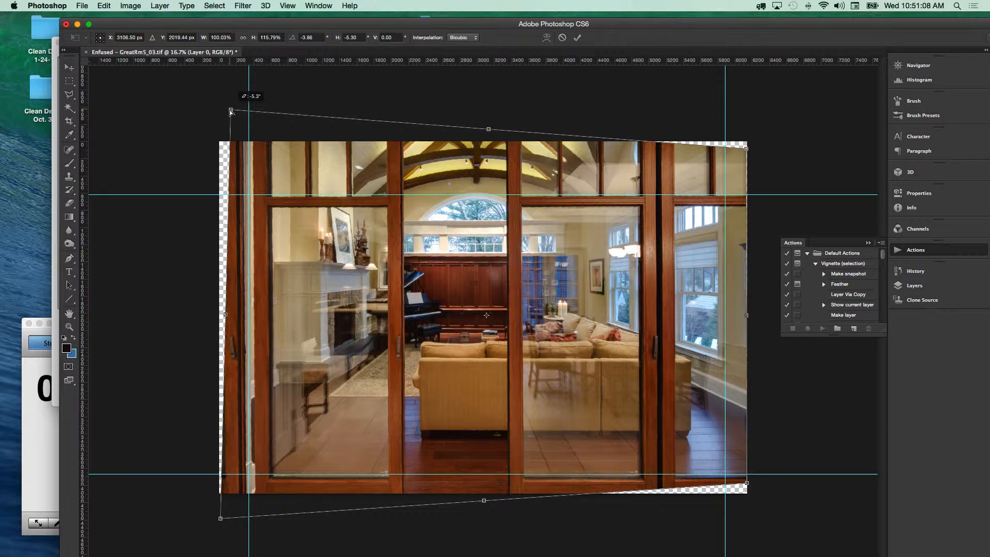
left_click_drag(231, 112, 233, 113)
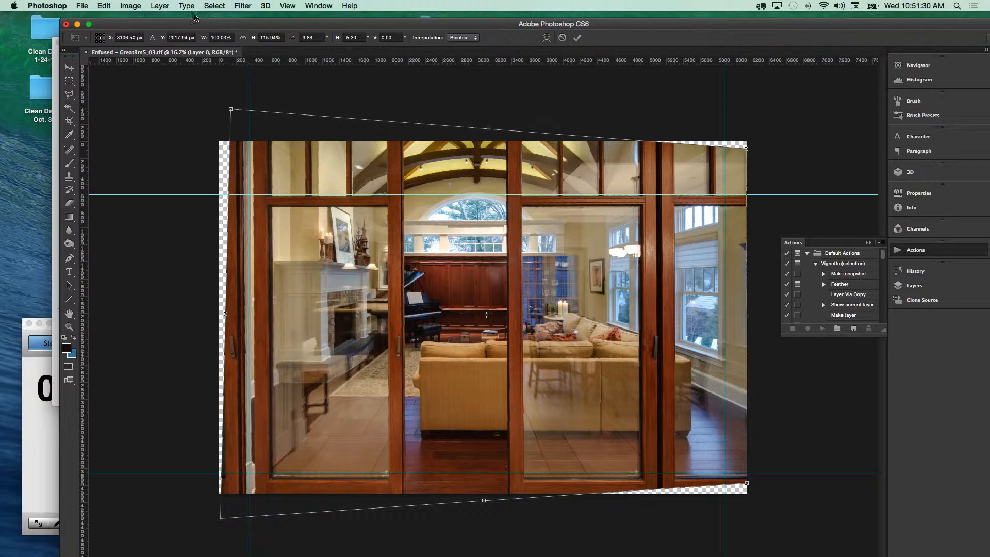
Scale the image to about 103% width and 120% height to fill the canvas, apply the transform, and clear all guides.
left_click(132, 7)
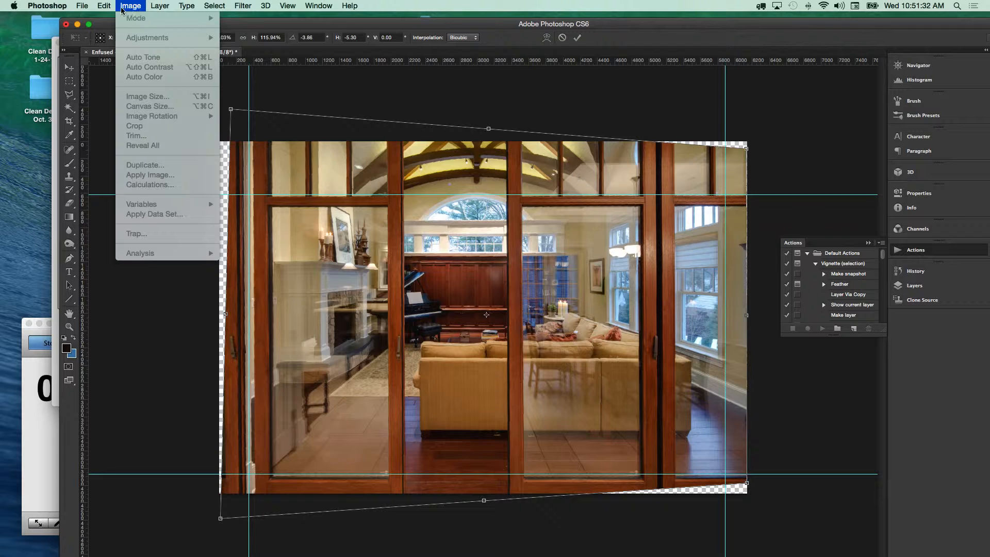
mouse_move(110, 9)
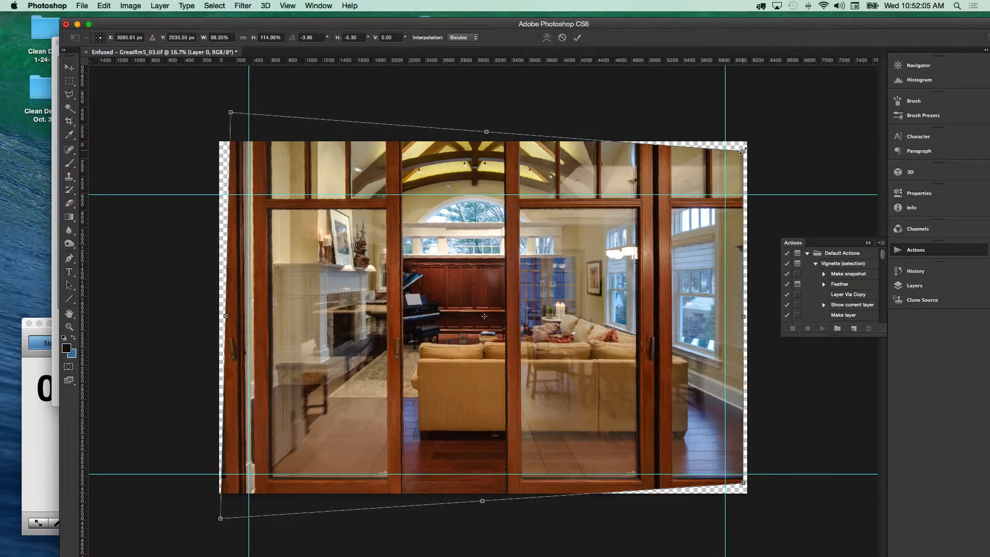
left_click_drag(743, 150, 753, 144)
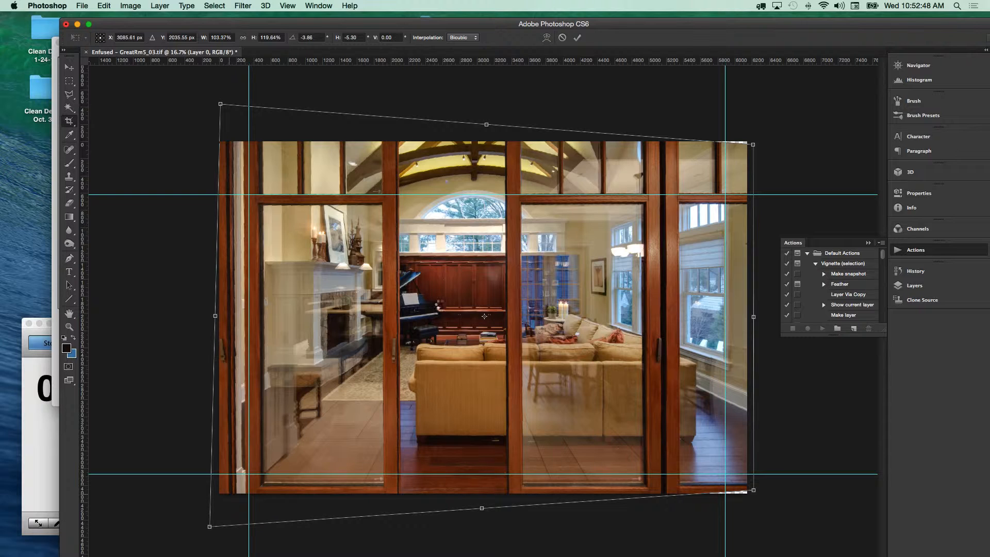
key("Escape")
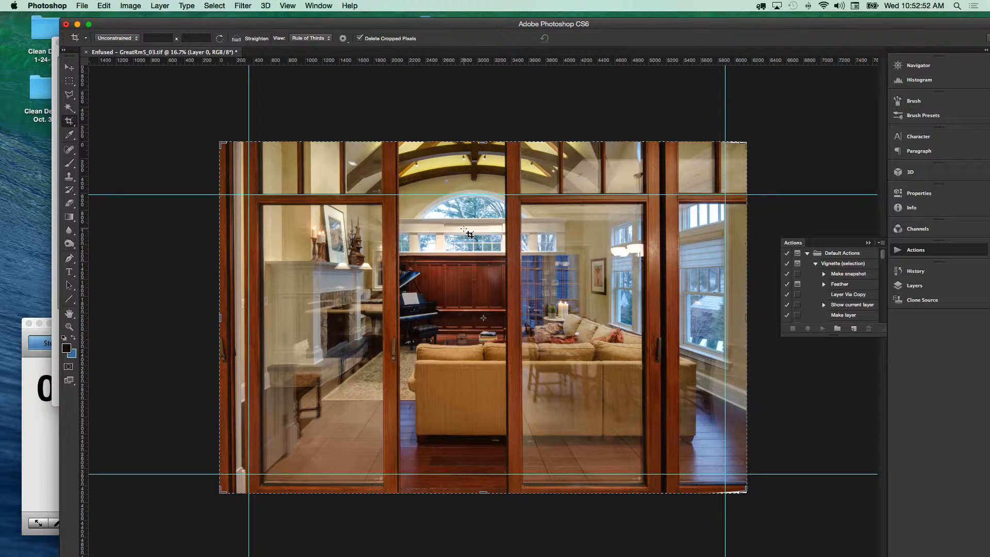
left_click(288, 6)
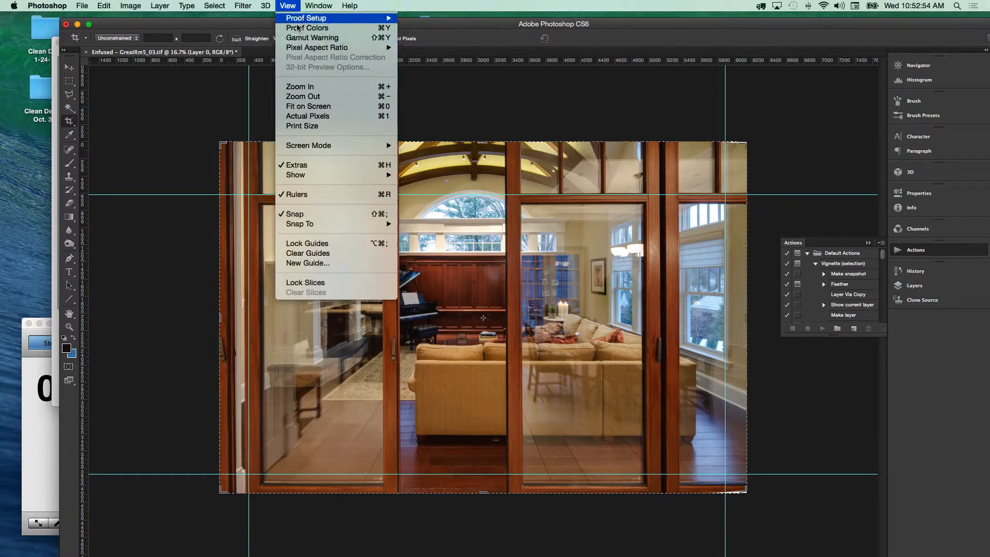
left_click(305, 253)
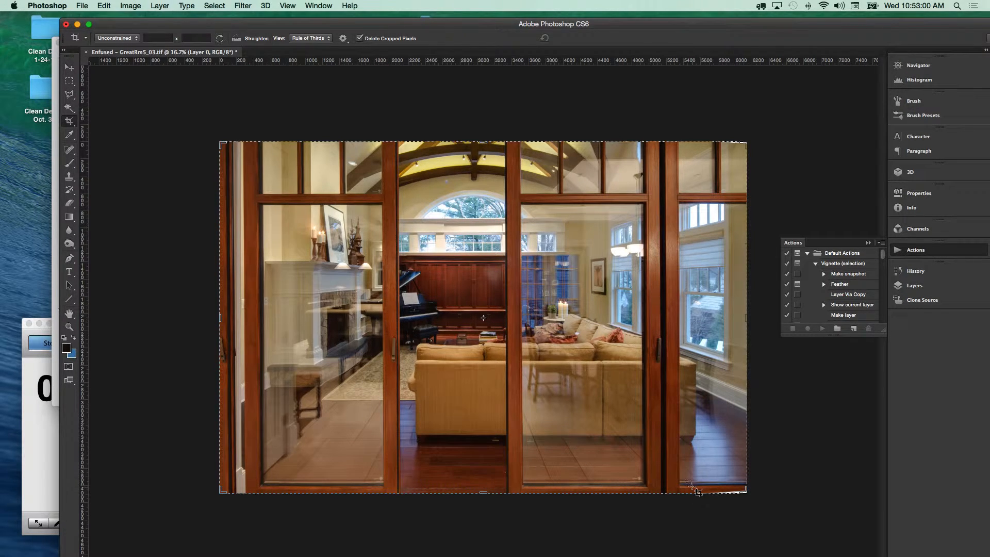
Fill the blank slivers at the image's bottom-right and top-right corners with the Clone Stamp, sampling the adjacent door frame.
key("s")
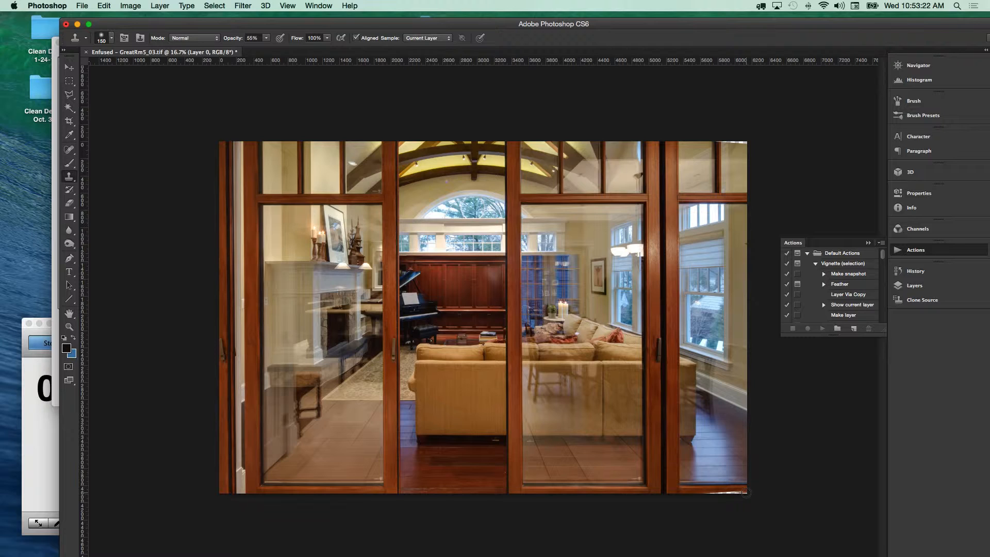
left_click_drag(745, 492, 716, 492)
left_click(687, 485, "alt")
mouse_move(705, 490)
left_mouse_down()
mouse_move(747, 490)
mouse_move(734, 493)
left_mouse_up()
left_click_drag(720, 143, 750, 144)
Inspect the piano and wood cabinets at close range, then view the whole corrected image.
left_click_drag(414, 314, 437, 323)
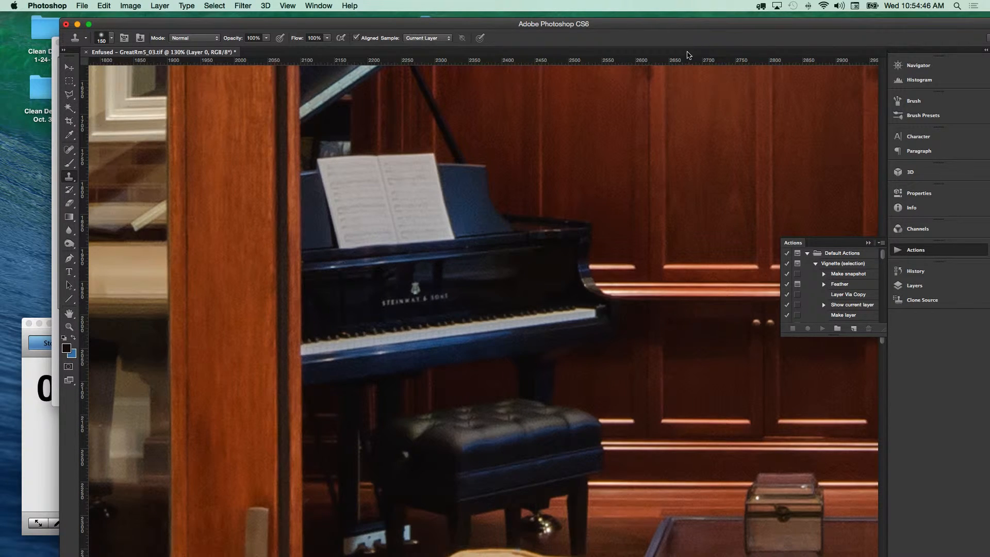
left_click(549, 370, "alt")
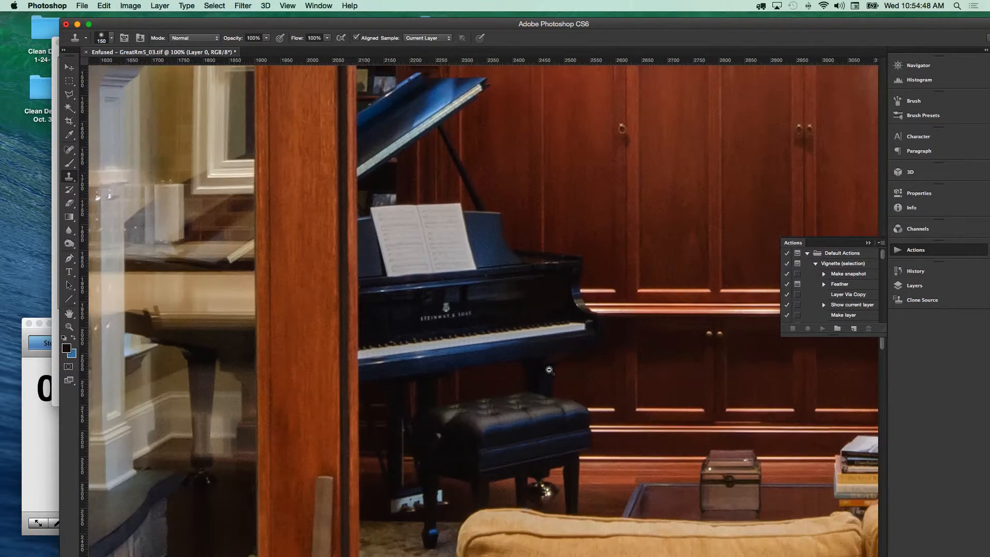
left_click(550, 370, "alt")
left_click(550, 370, "alt")
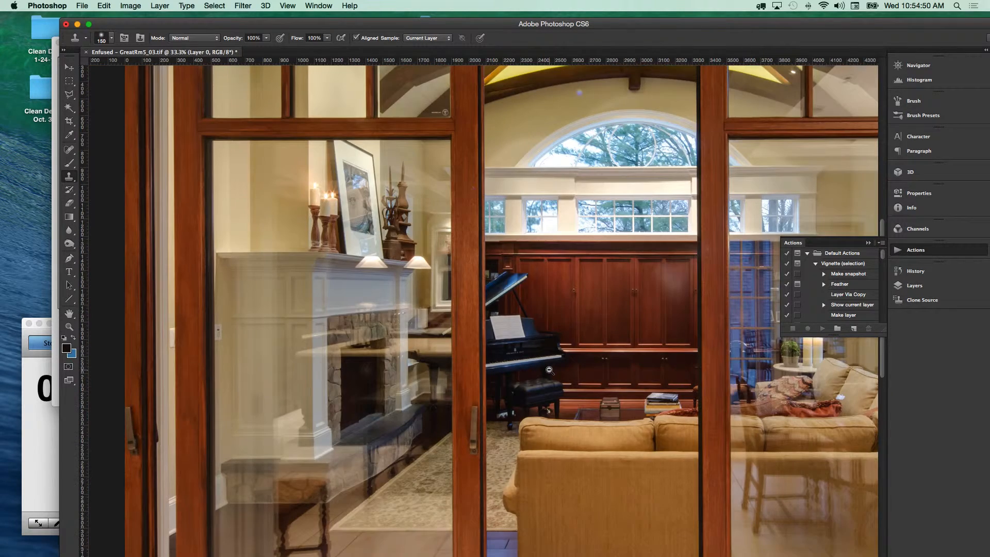
left_click(549, 370, "alt")
left_click(550, 370, "alt")
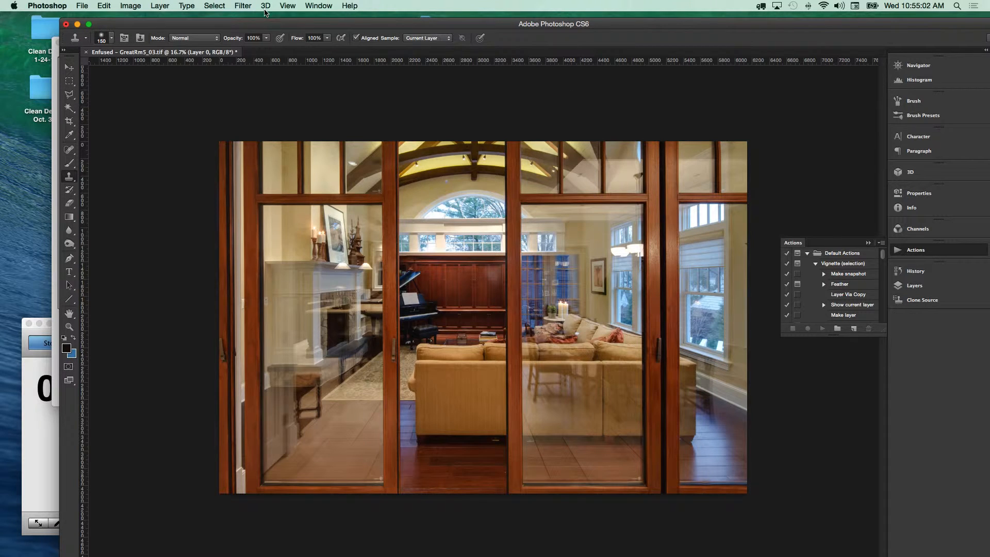
Raise the overall saturation of the great room image slightly with Hue/Saturation and apply the adjustment.
key("super+u")
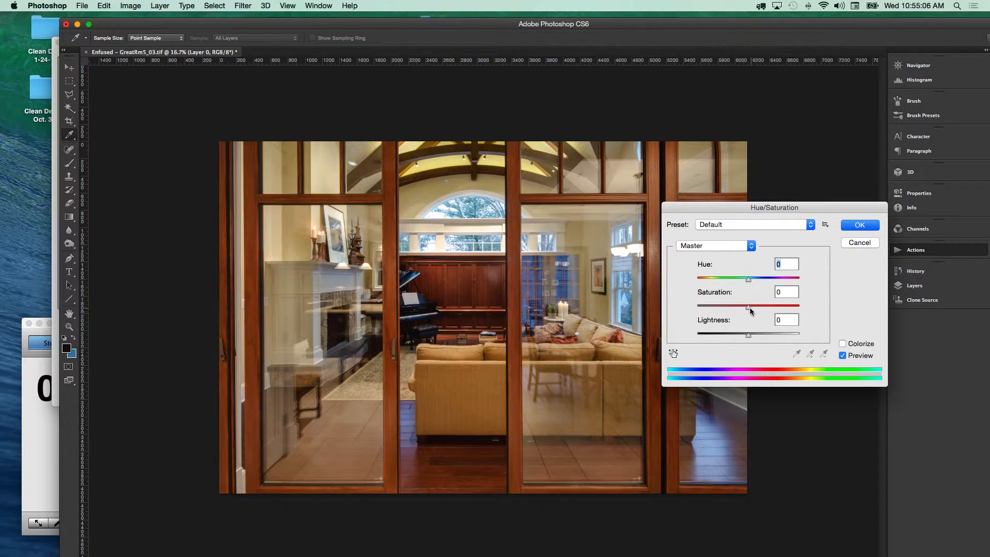
left_click_drag(750, 308, 755, 309)
left_click(860, 226)
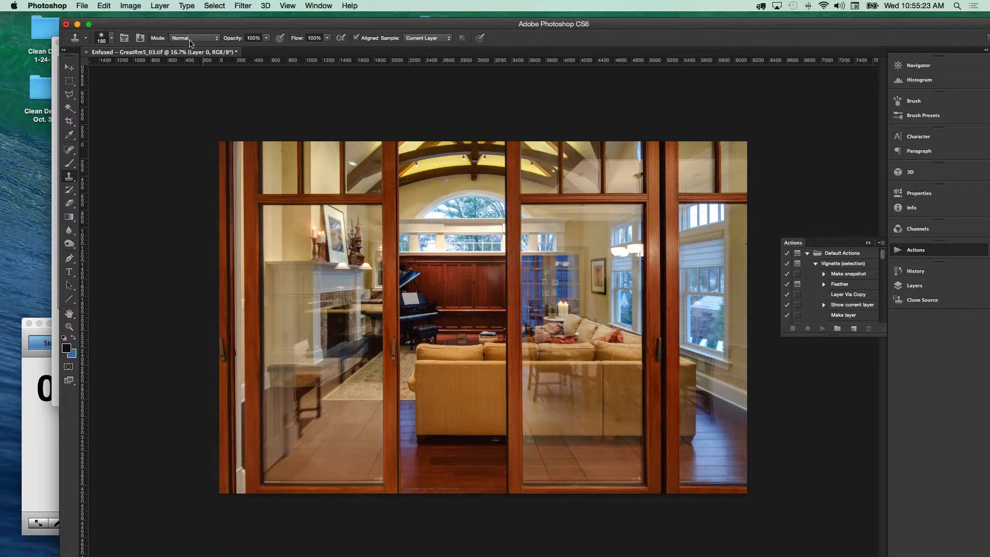
Start saving the image under a separate location and create a new folder named WIP Folder inside Enfused Files.
left_click(82, 6)
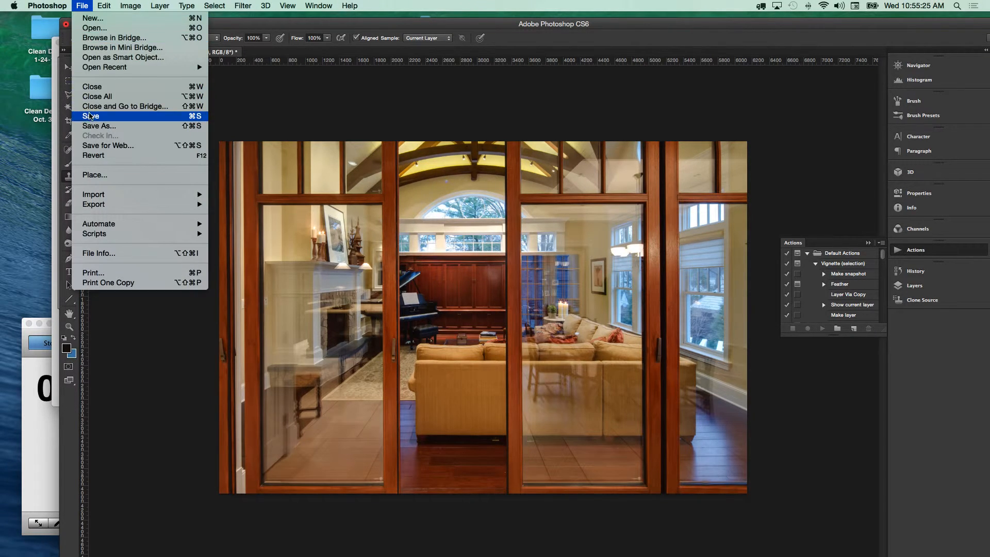
left_click(99, 126)
left_click(118, 545)
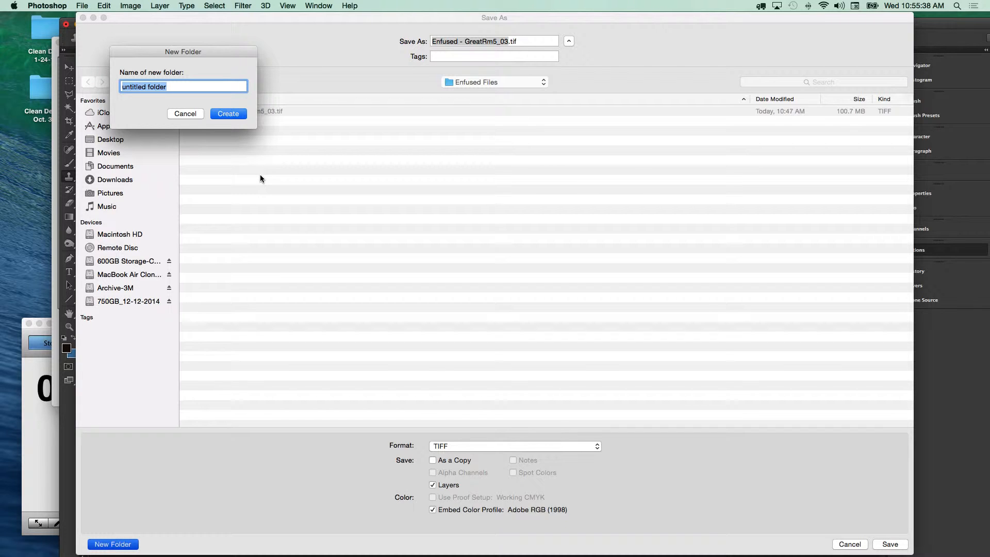
type("capt")
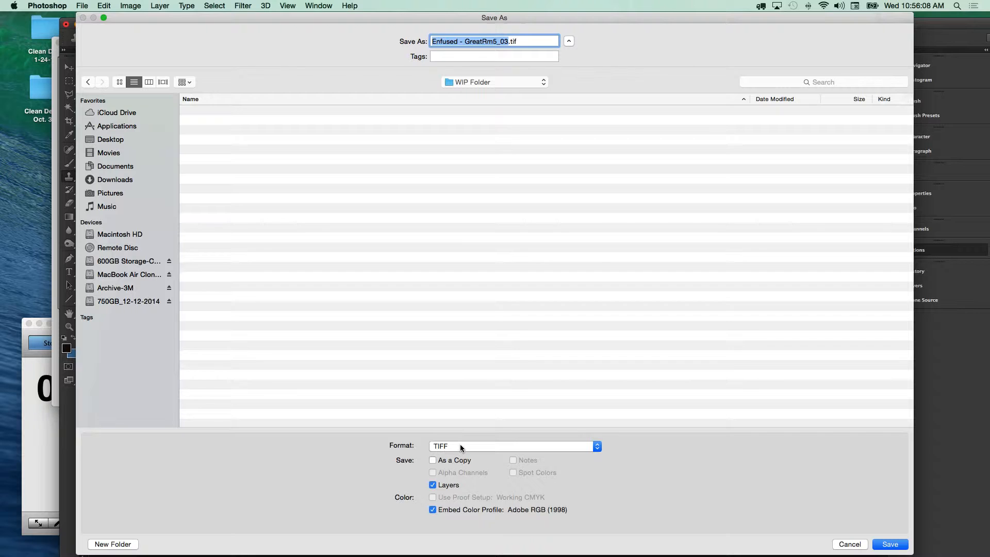
Save the image as Enfused - GreatRm5_03.psd in Photoshop format in WIP Folder, with layers and Maximize Compatibility enabled.
left_click(460, 447)
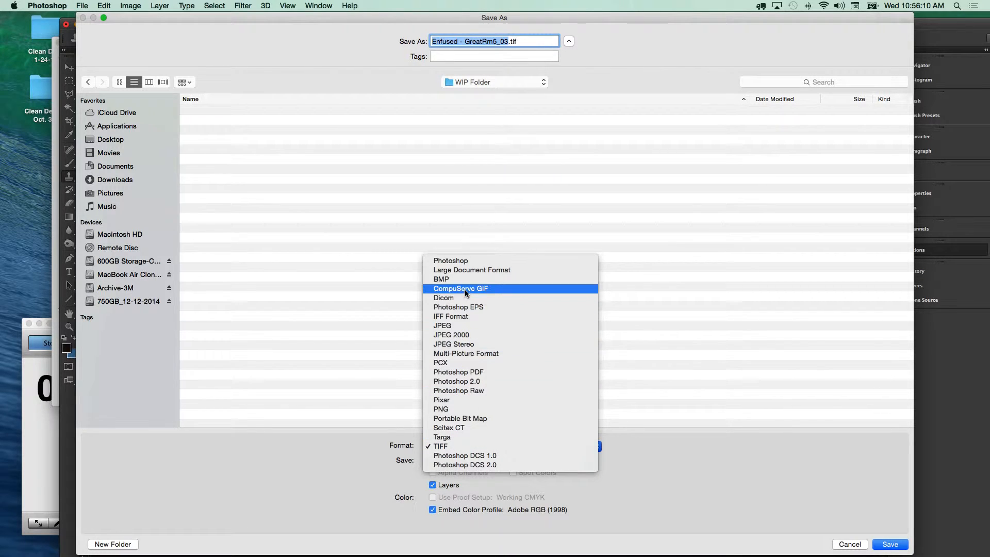
left_click(460, 261)
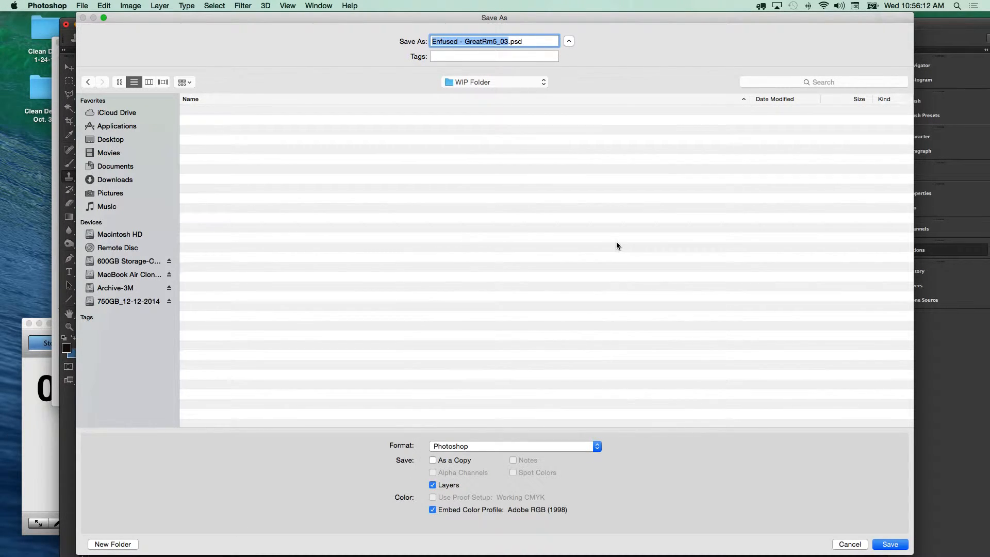
left_click(894, 547)
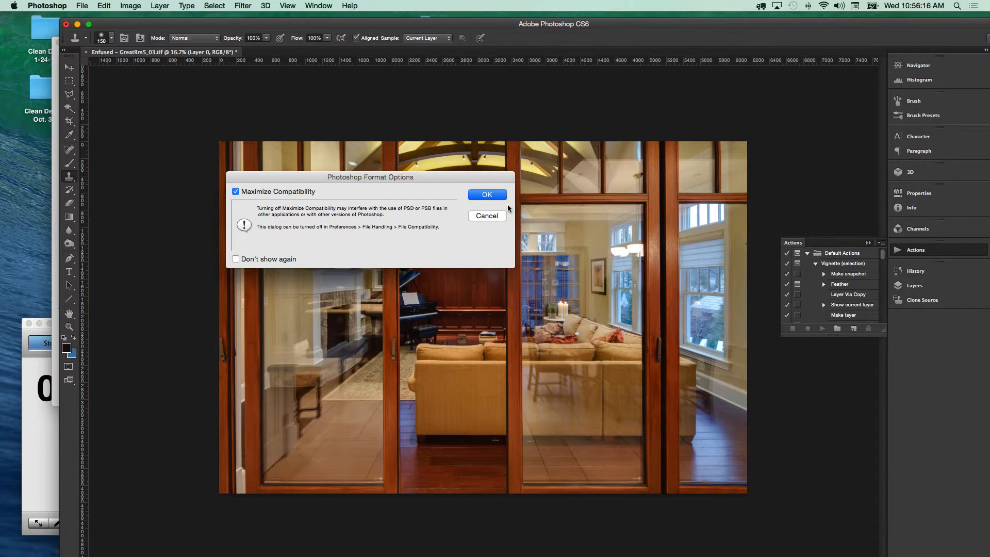
left_click(490, 195)
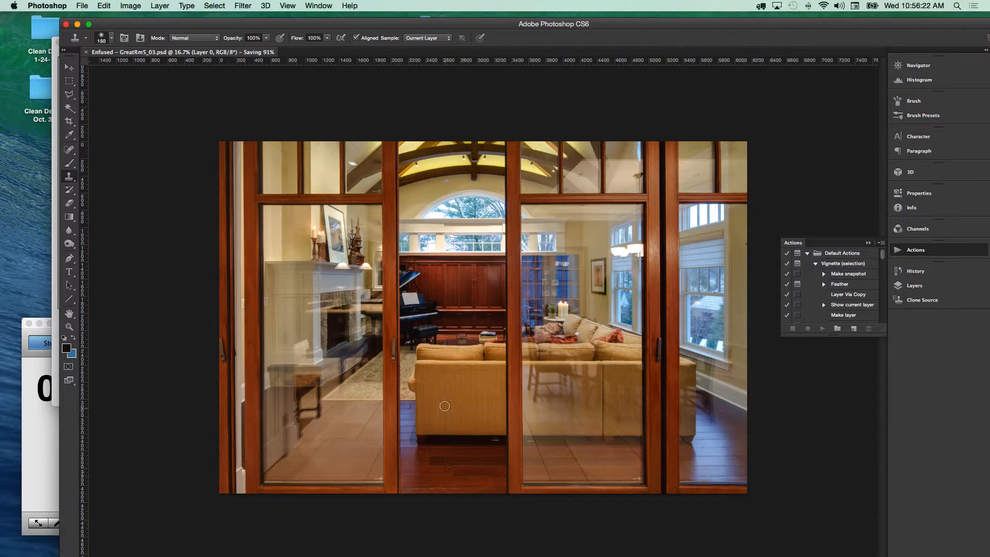
Examine the sharpness of the piano, wood cabinets and sofa at close range, and return to a wider view.
left_click_drag(432, 331, 500, 375)
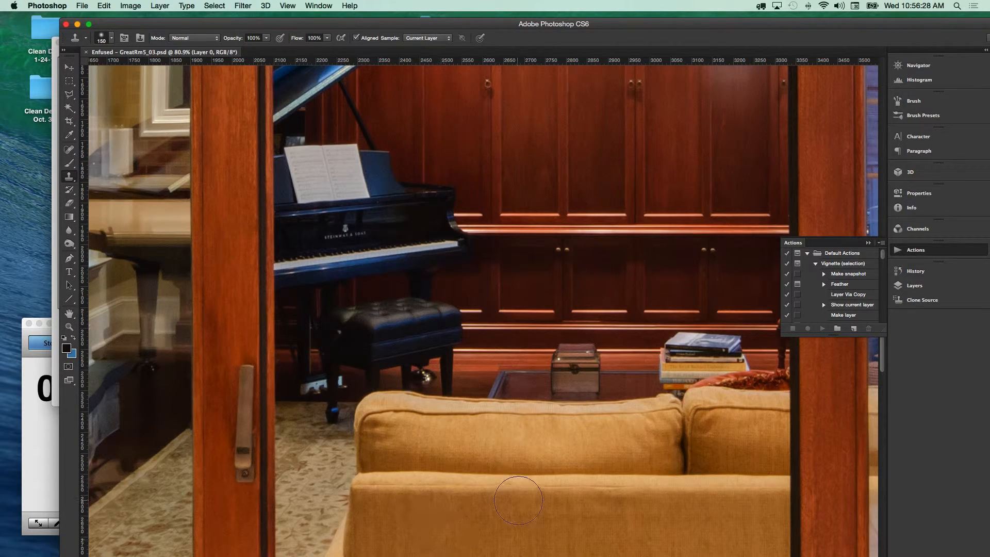
left_click(537, 483, "alt")
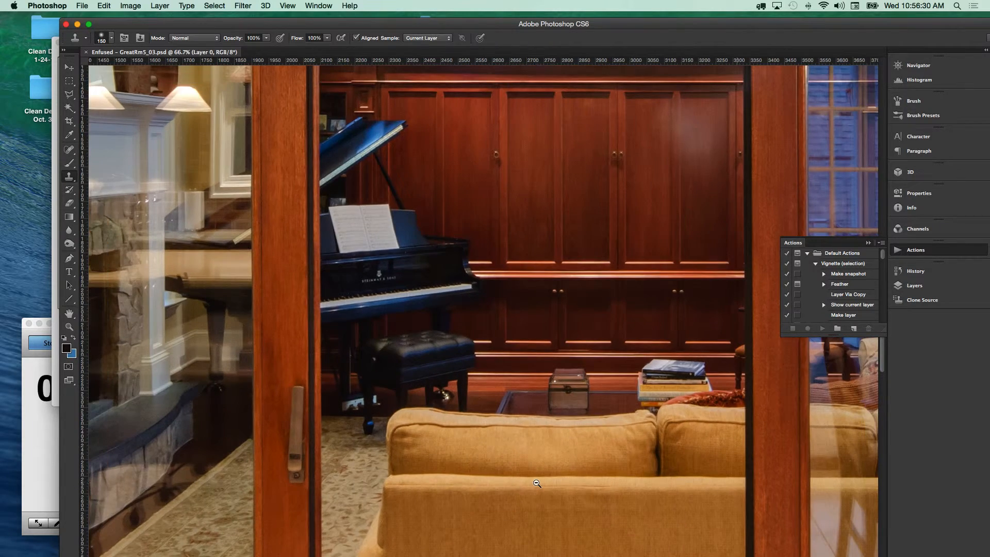
left_click(536, 483, "alt")
left_click(537, 484, "alt")
left_click(537, 483, "alt")
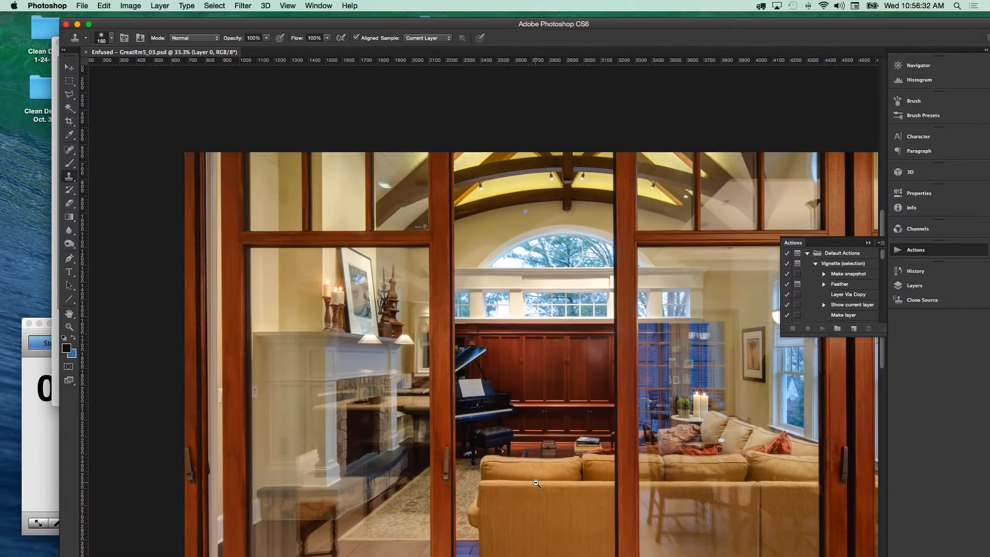
left_click(536, 483, "alt")
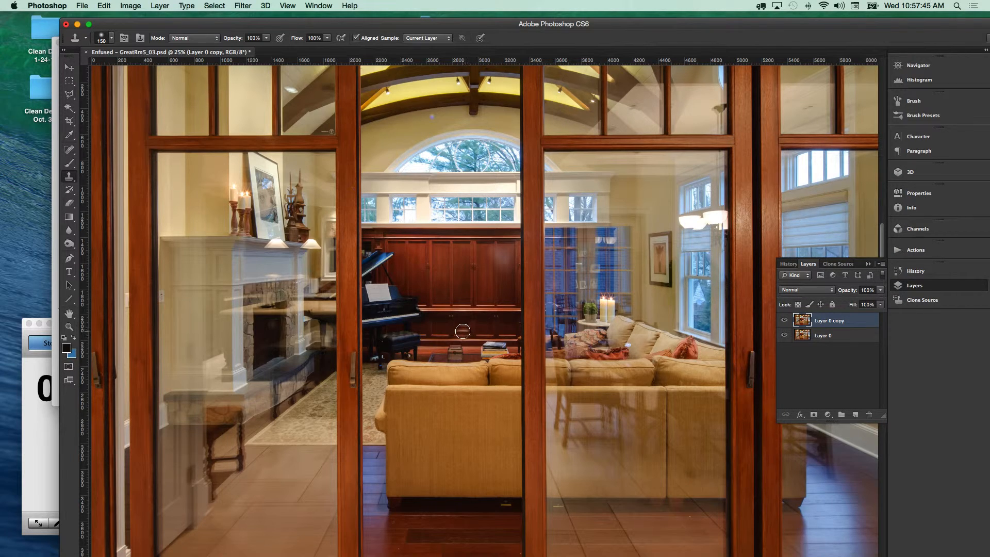
Hide Layer 0 copy and start a Smart Sharpen on Layer 0 with amount 124%, radius 2.8 px and Lens Blur removal.
scroll(410, 325, "up", 3)
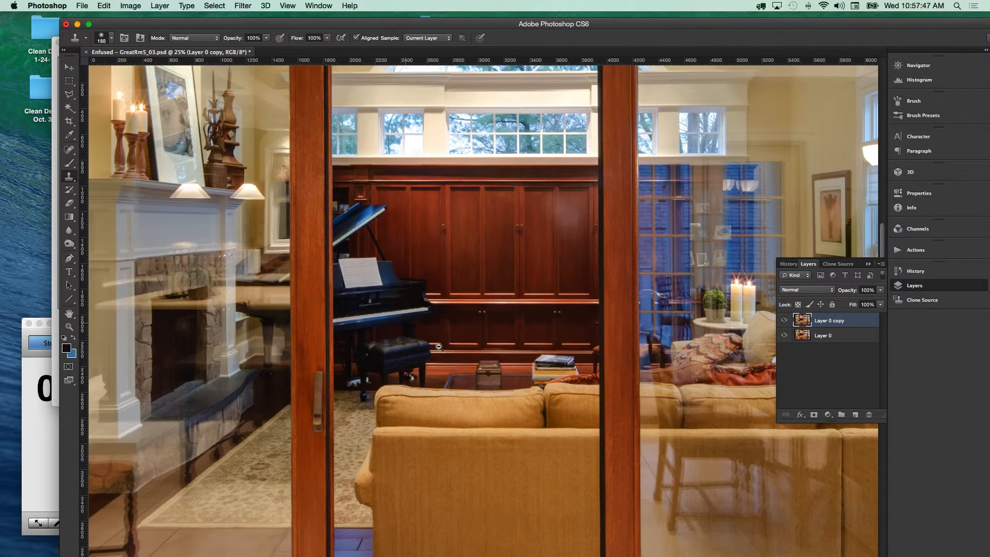
left_click(784, 320)
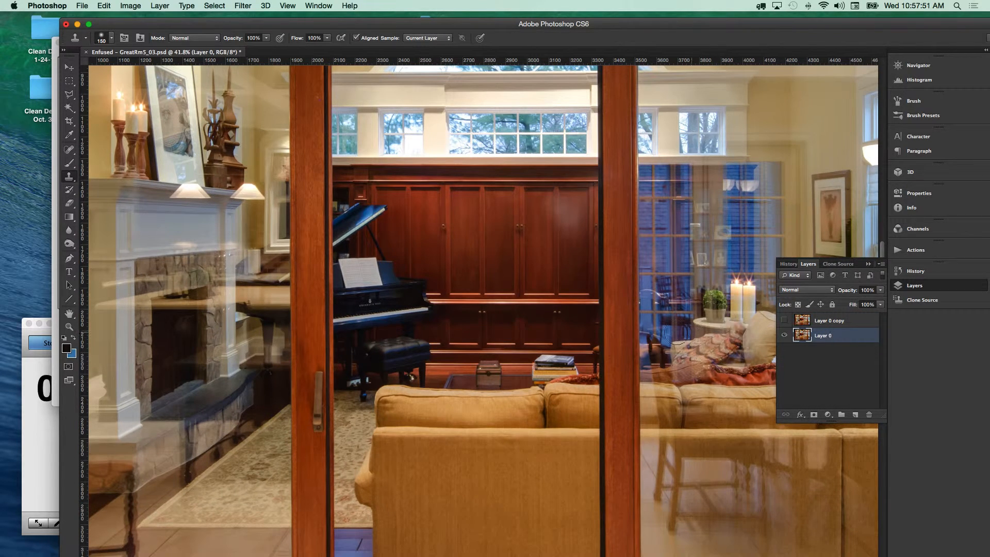
left_click_drag(390, 318, 426, 354)
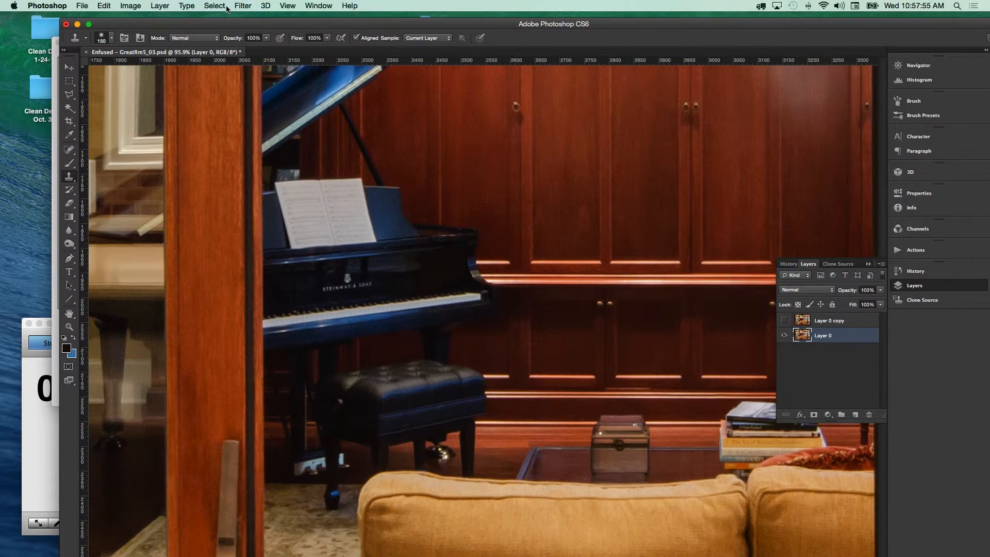
left_click(244, 7)
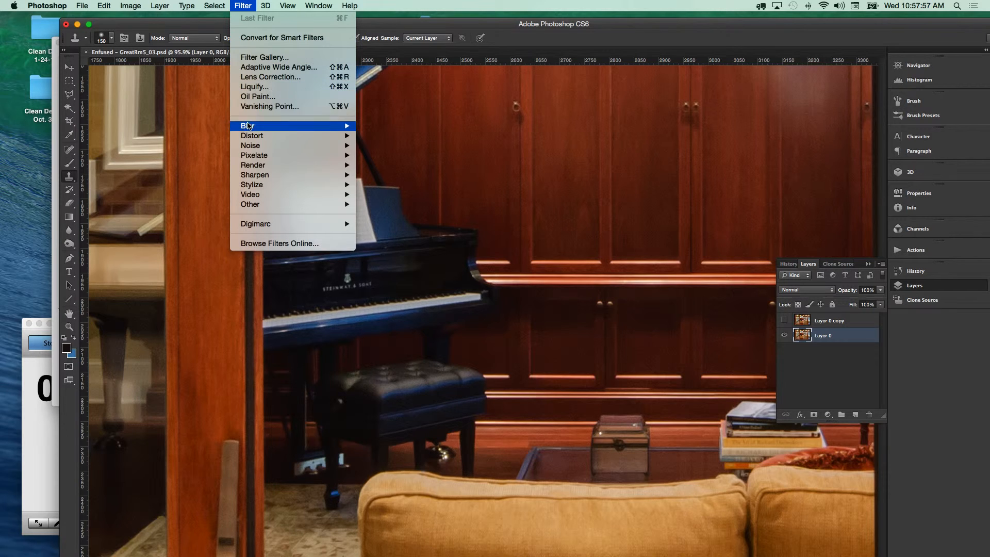
mouse_move(330, 174)
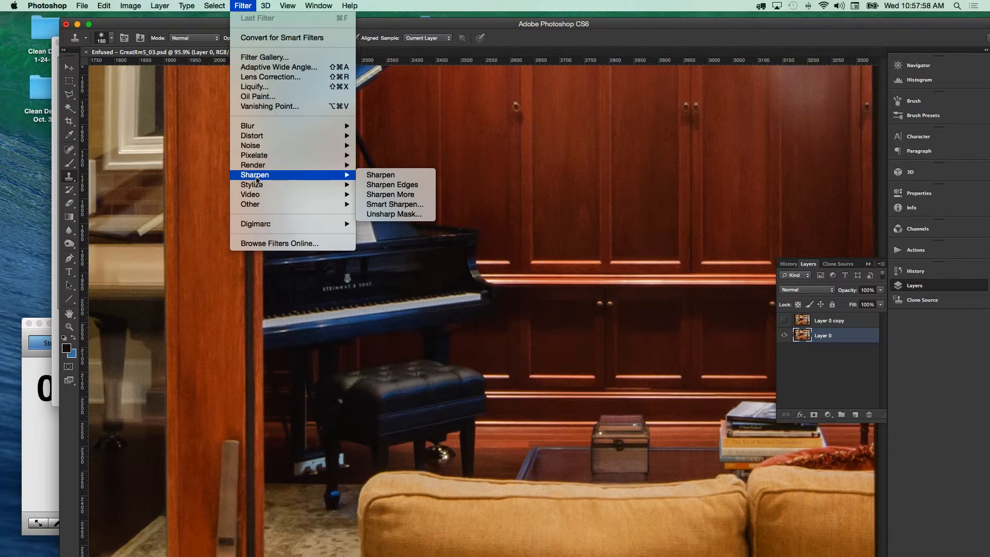
left_click(387, 205)
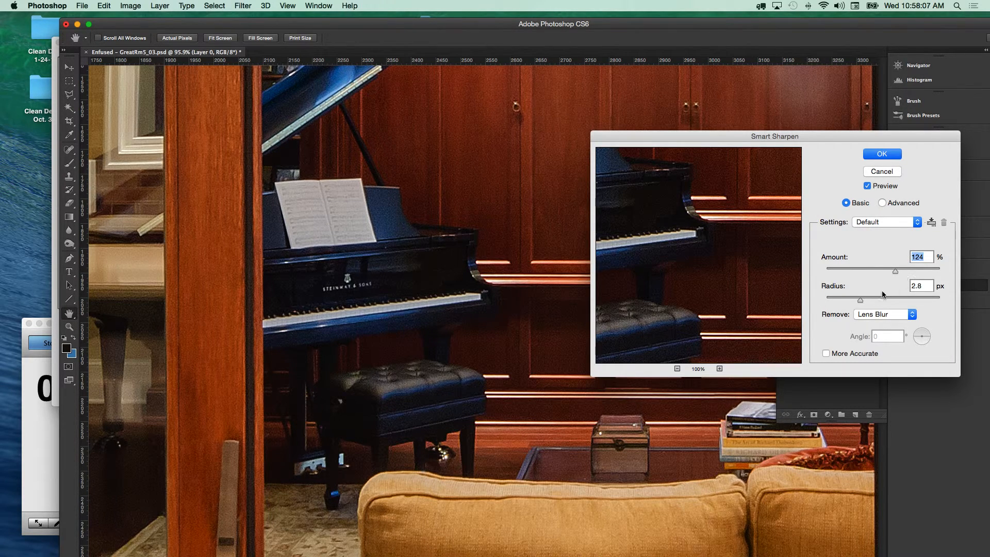
Preview an exaggerated 38.9 px sharpening radius on the piano, reduce the radius to 1.0 px and apply Smart Sharpen to Layer 0.
left_click_drag(846, 302, 833, 302)
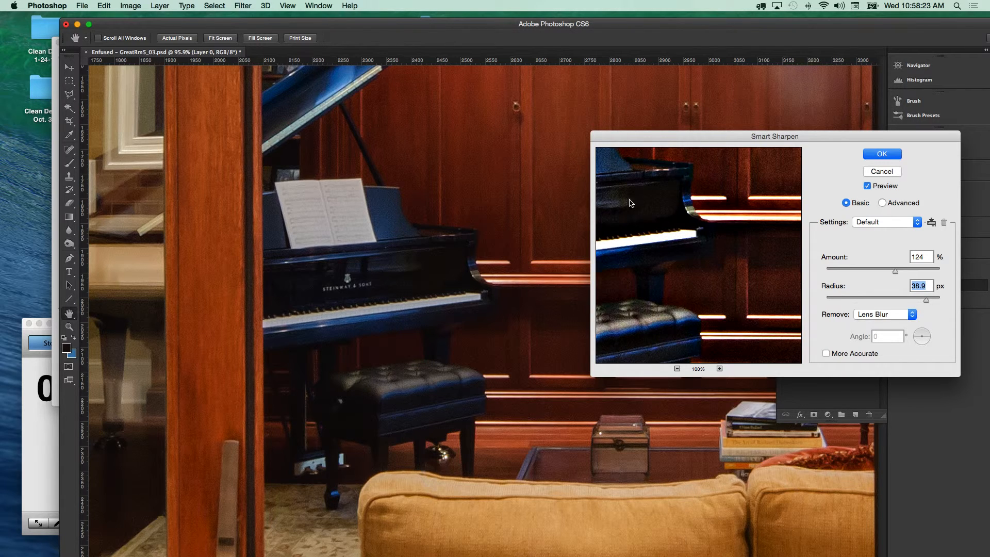
left_click_drag(629, 204, 750, 205)
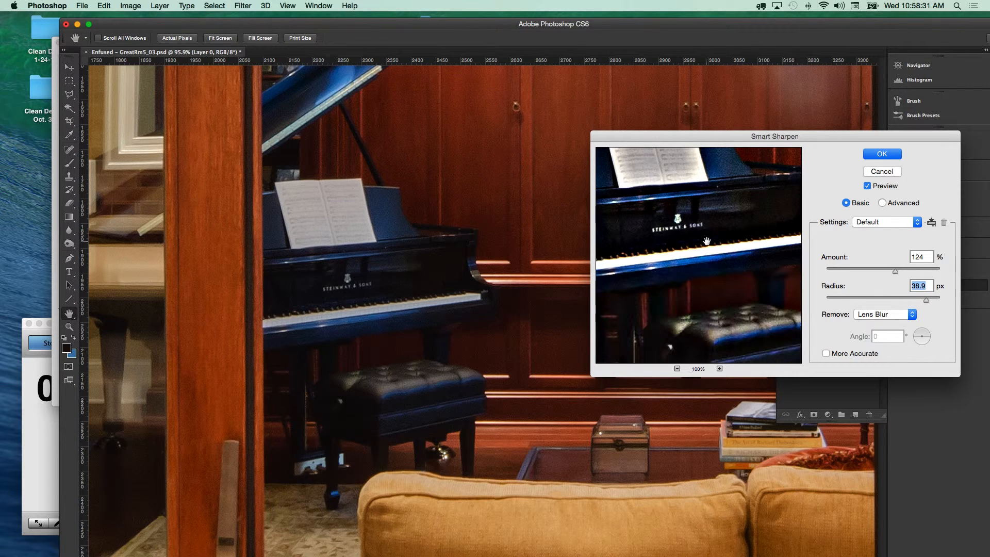
left_click_drag(707, 241, 704, 241)
left_click_drag(905, 303, 845, 299)
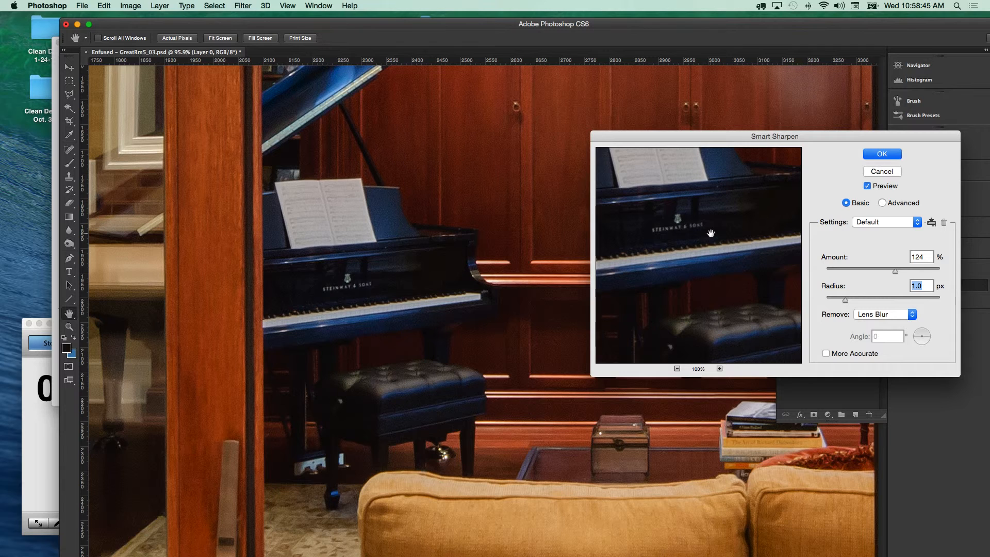
left_click_drag(710, 234, 706, 338)
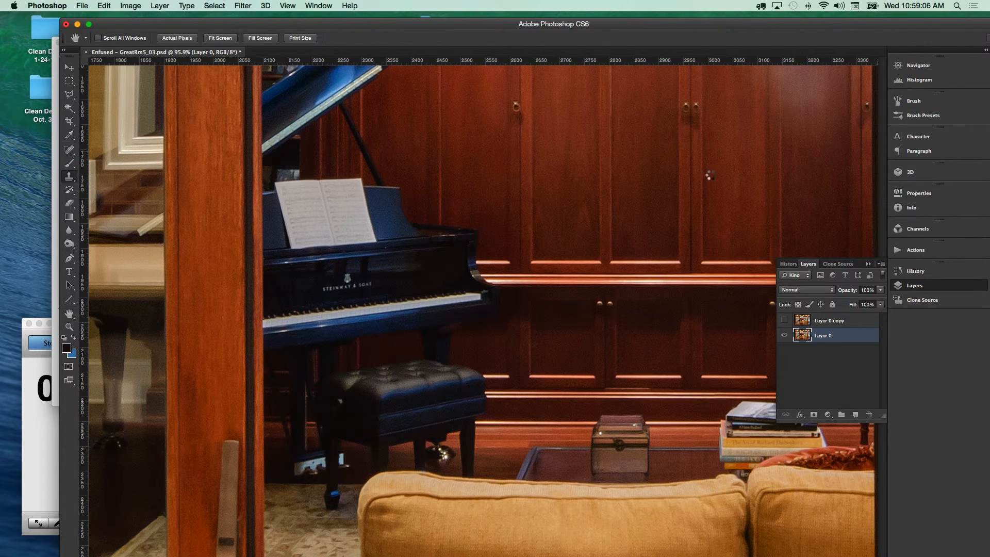
Review the whole sharpened great room image and save the changes to the PSD file.
left_click(506, 314, "alt")
left_click(506, 315, "alt")
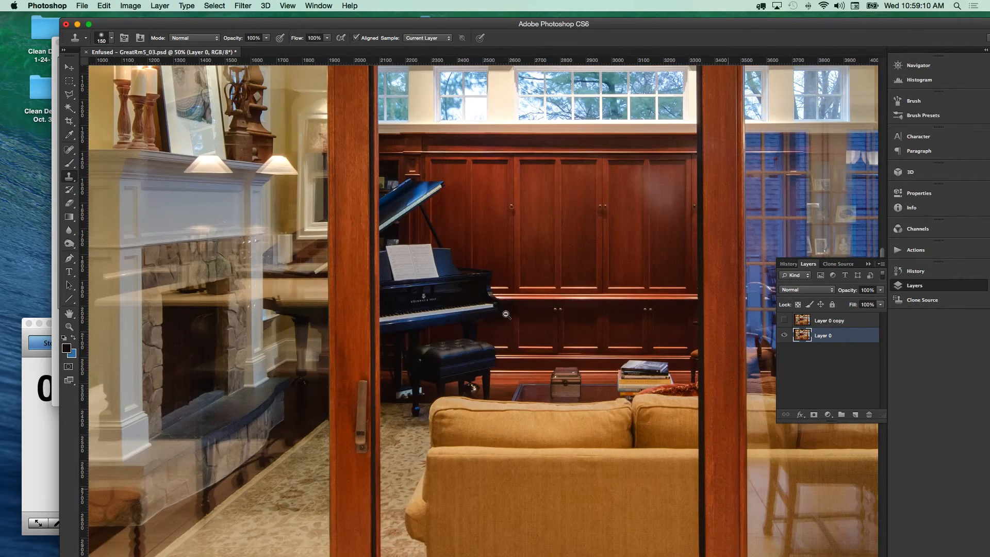
left_click(506, 314, "alt")
left_click(506, 314, "alt")
left_click(506, 314, "alt")
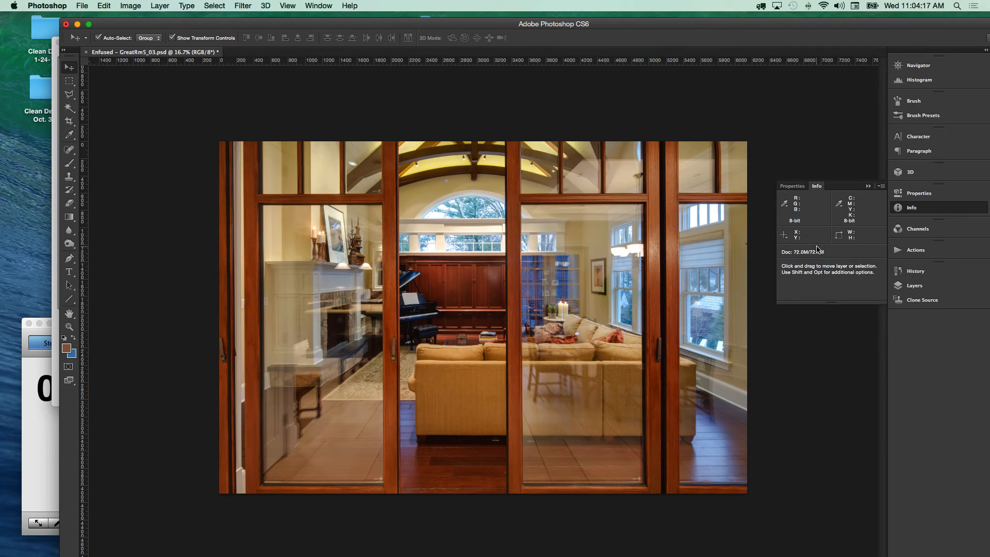
key("super+s")
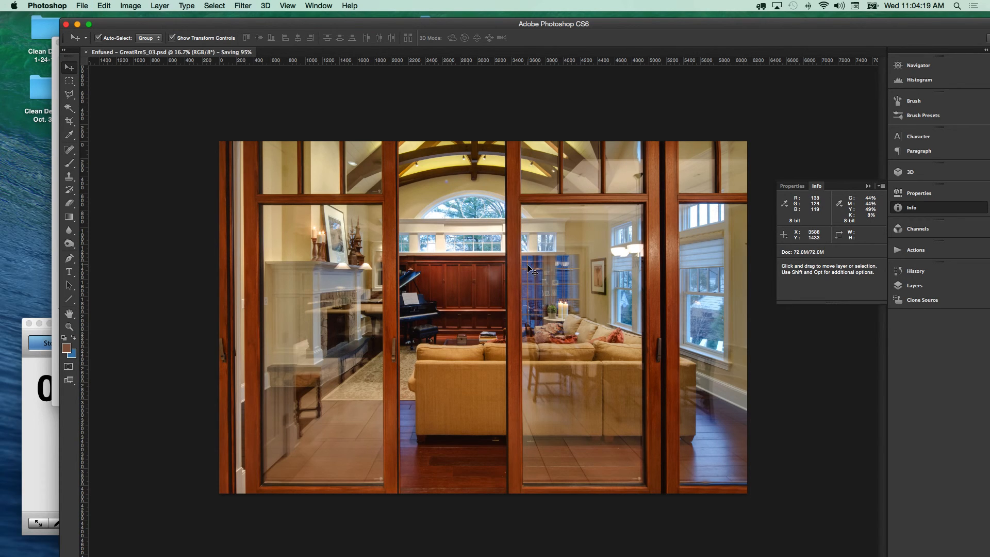